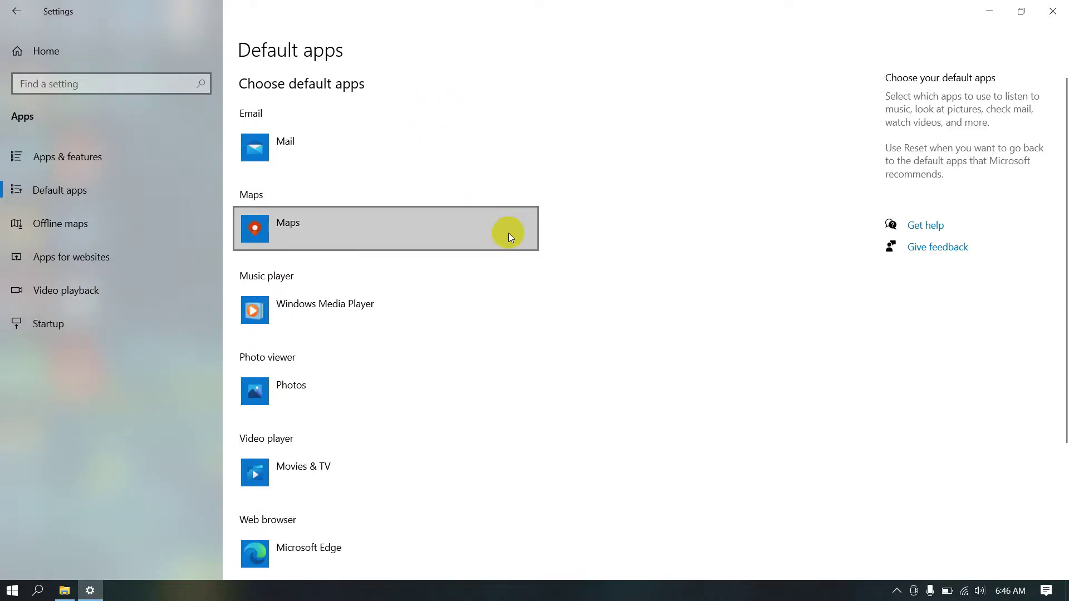
- Set the default email app to Google Chrome, switching anyway despite the suggestion to try Mail
{"action": "left_click", "coordinate": [531, 295]}
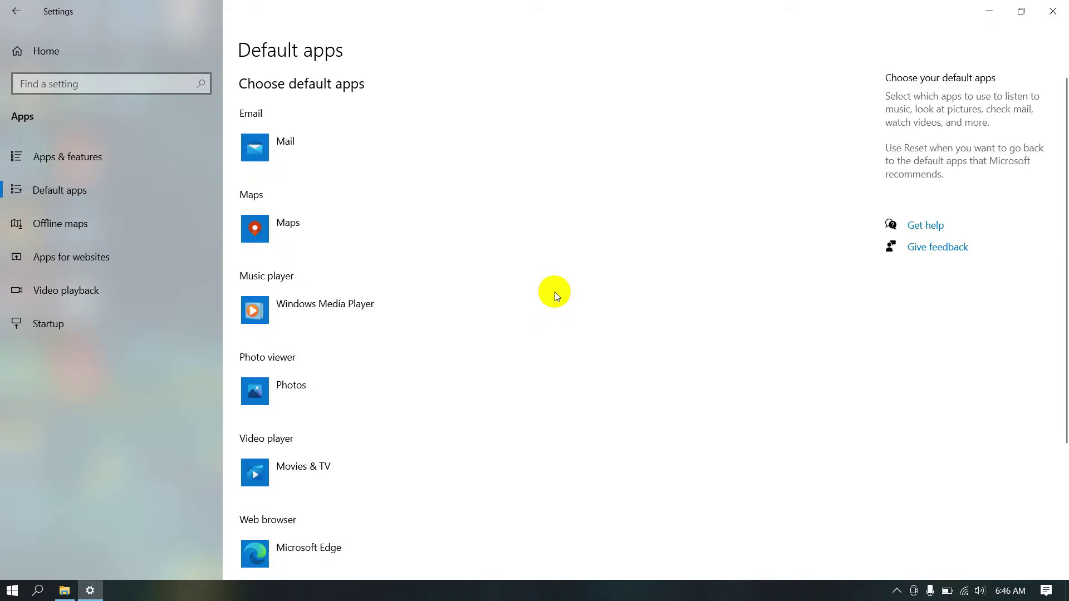
{"action": "left_click", "coordinate": [372, 146]}
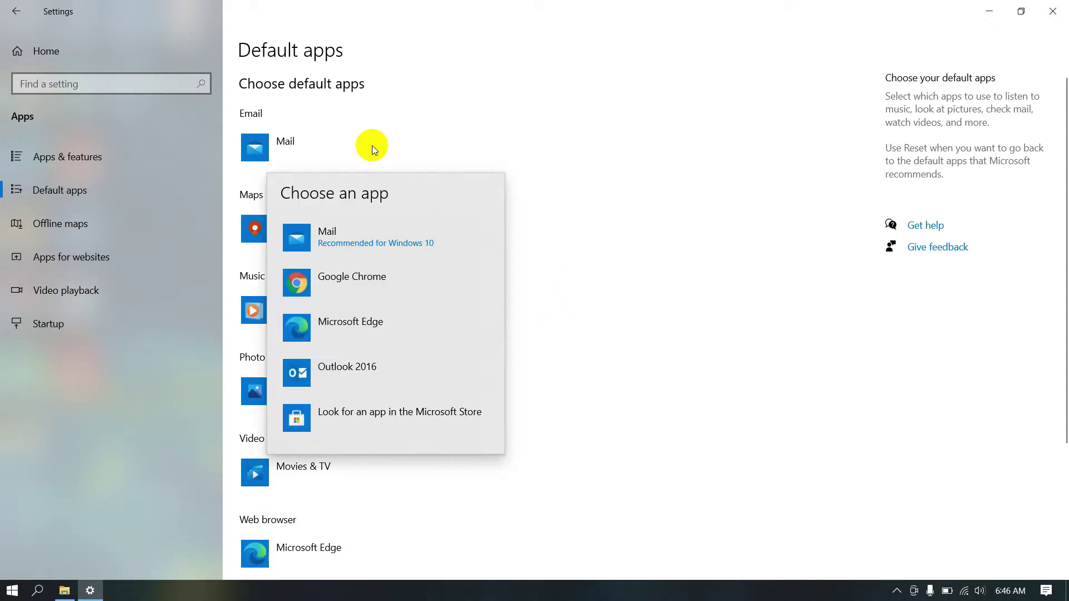
{"action": "left_click", "coordinate": [405, 276]}
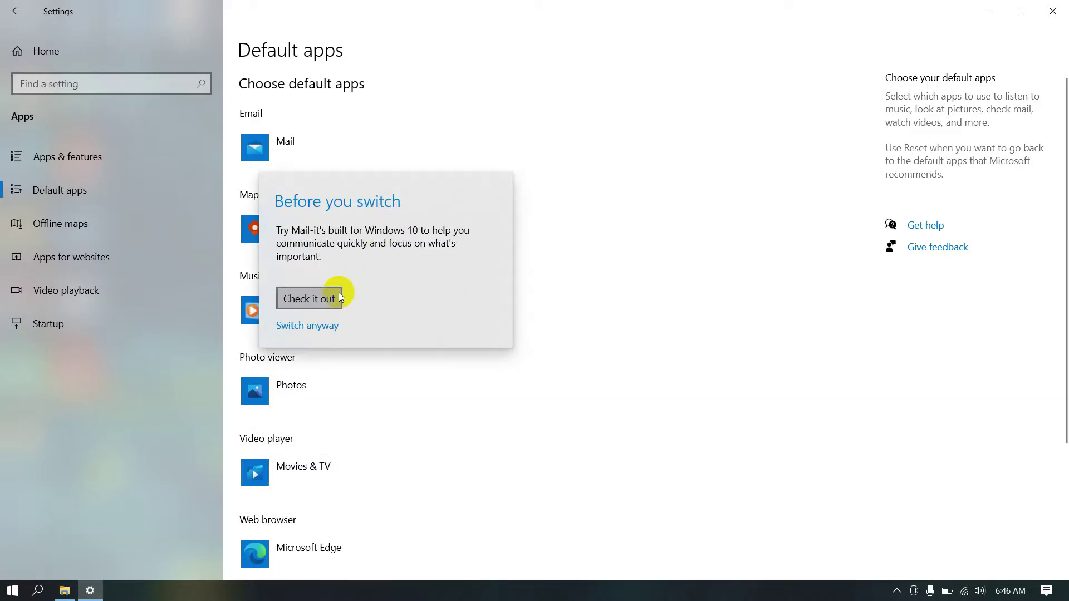
{"action": "left_click", "coordinate": [316, 329]}
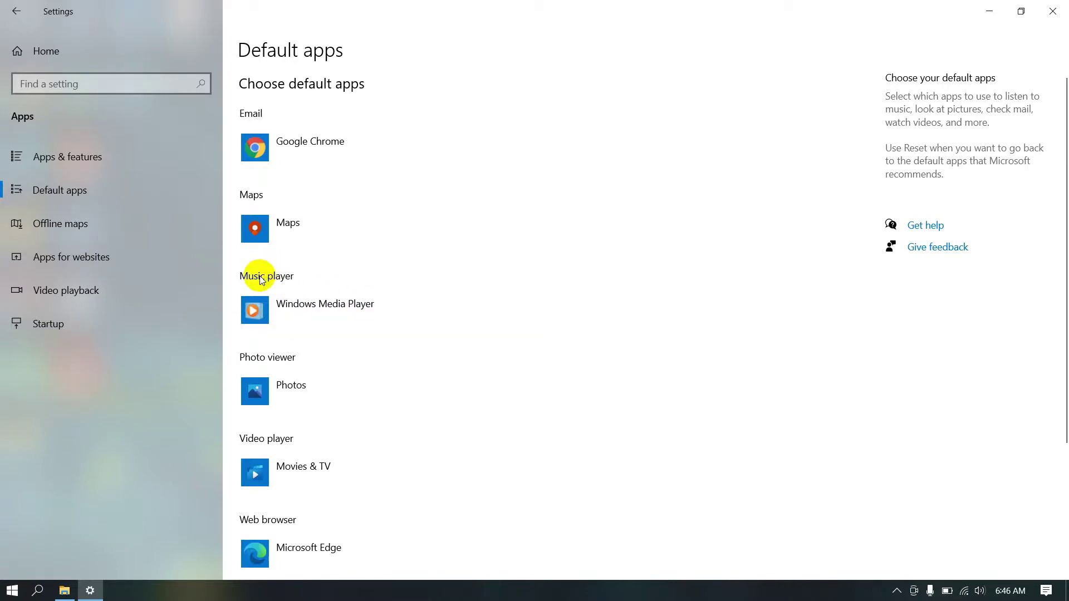
- Set the default music player to VLC media player
{"action": "left_click", "coordinate": [361, 310]}
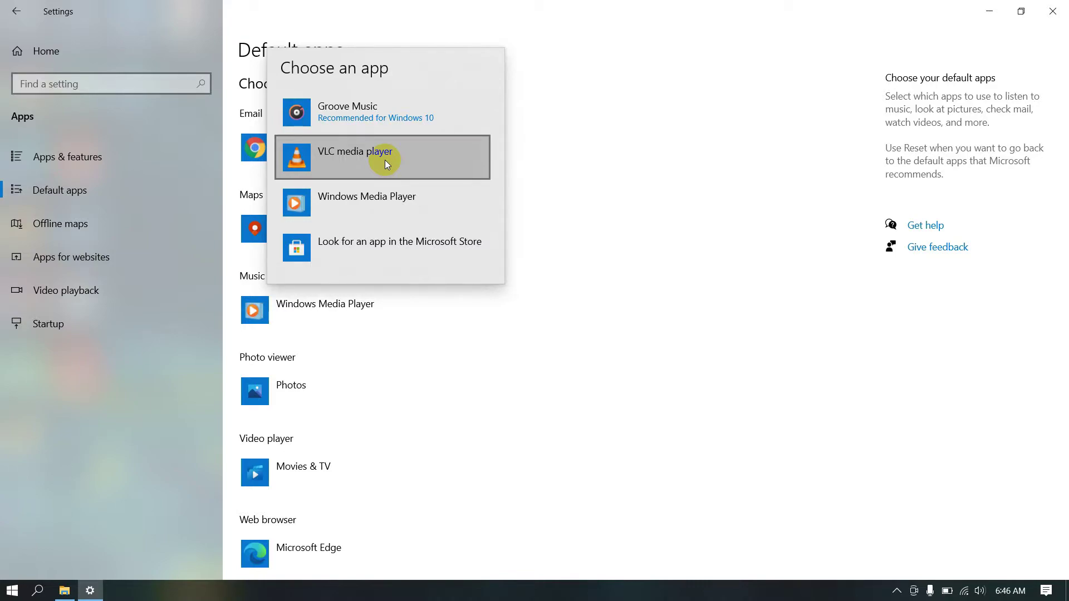
{"action": "left_click", "coordinate": [420, 161]}
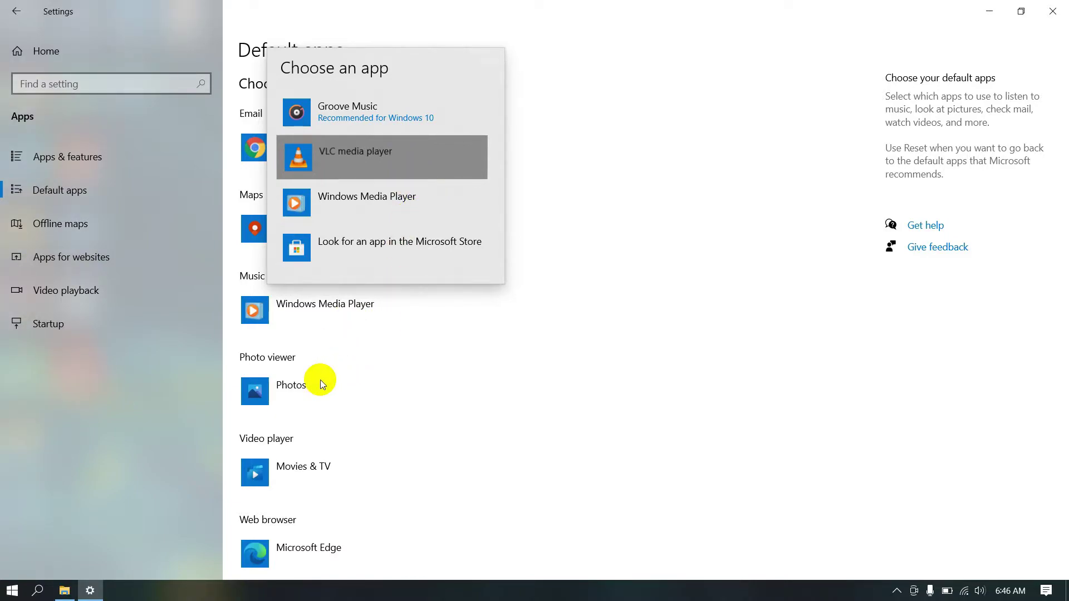
{"action": "left_click", "coordinate": [412, 161]}
- View the apps offered for the default photo viewer and close the list without choosing one
{"action": "scroll", "coordinate": [391, 312], "scroll_direction": "down", "scroll_amount": 1}
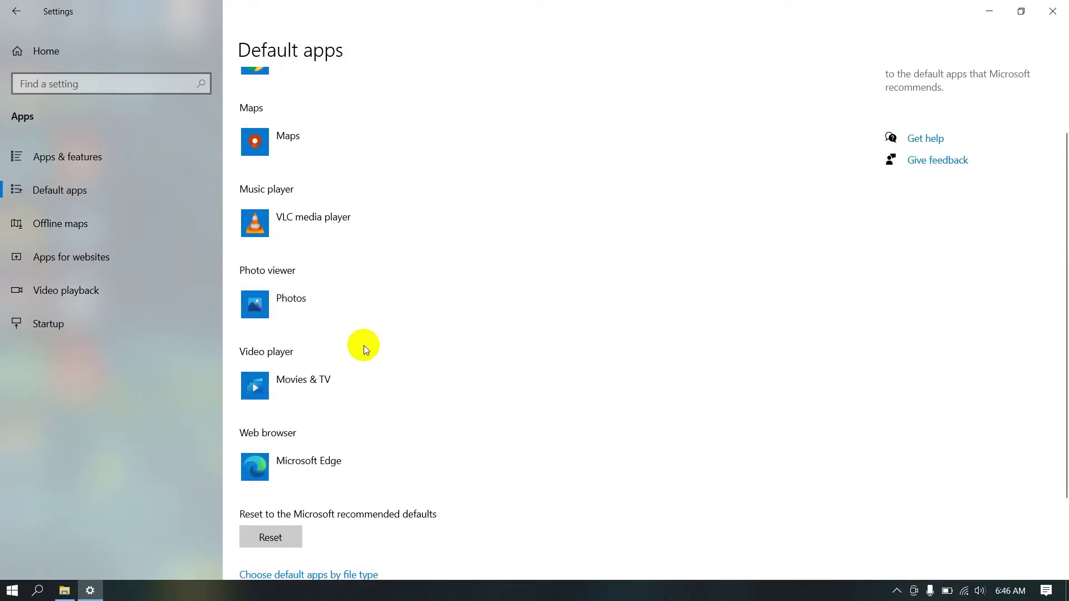
{"action": "scroll", "coordinate": [327, 316], "scroll_direction": "down", "scroll_amount": 2}
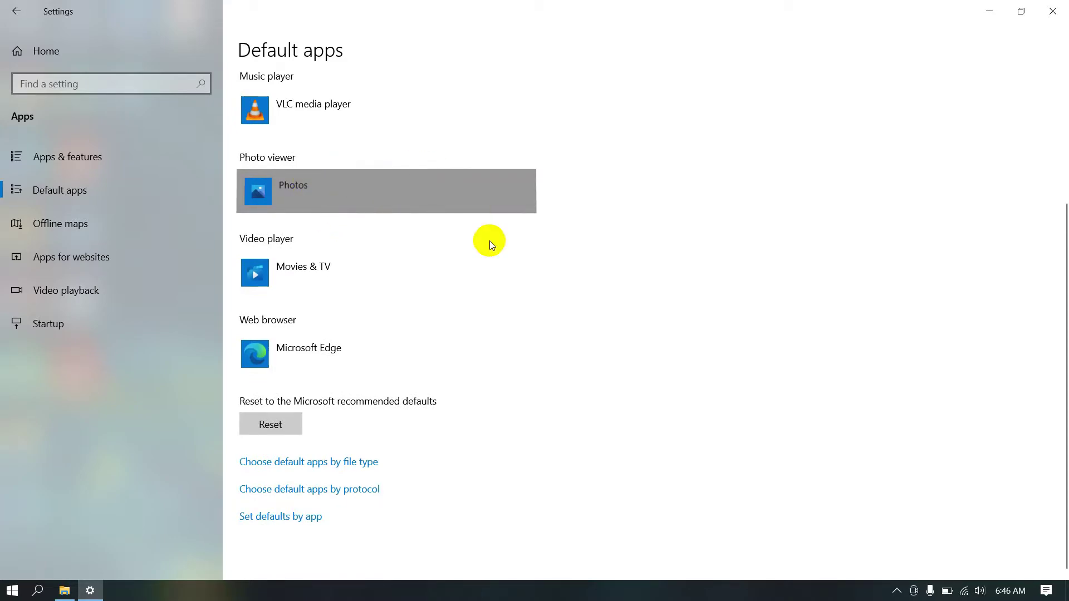
{"action": "left_click", "coordinate": [355, 187]}
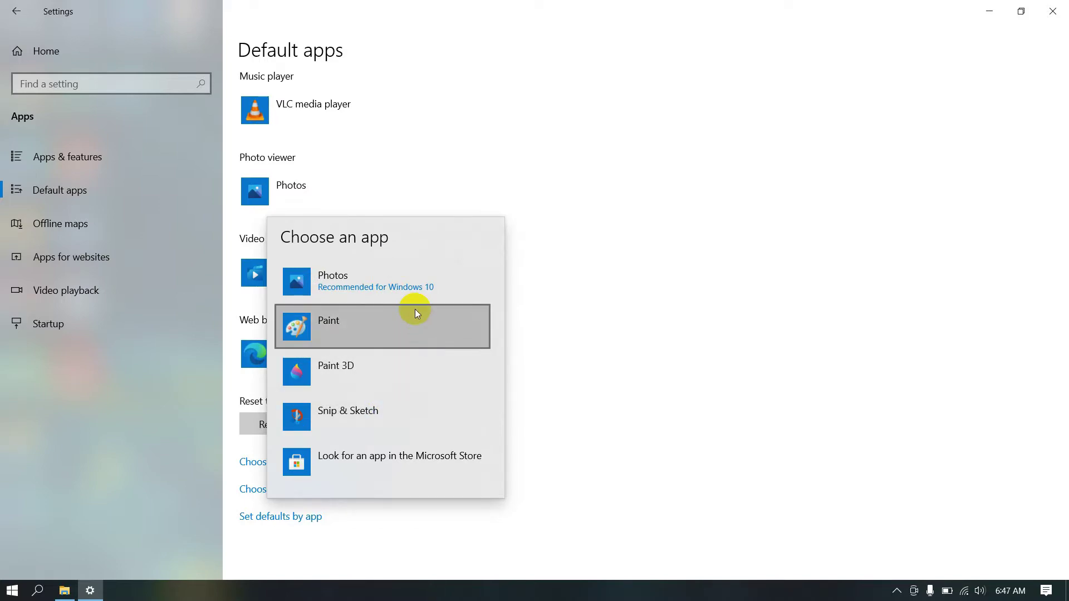
{"action": "left_click", "coordinate": [324, 187]}
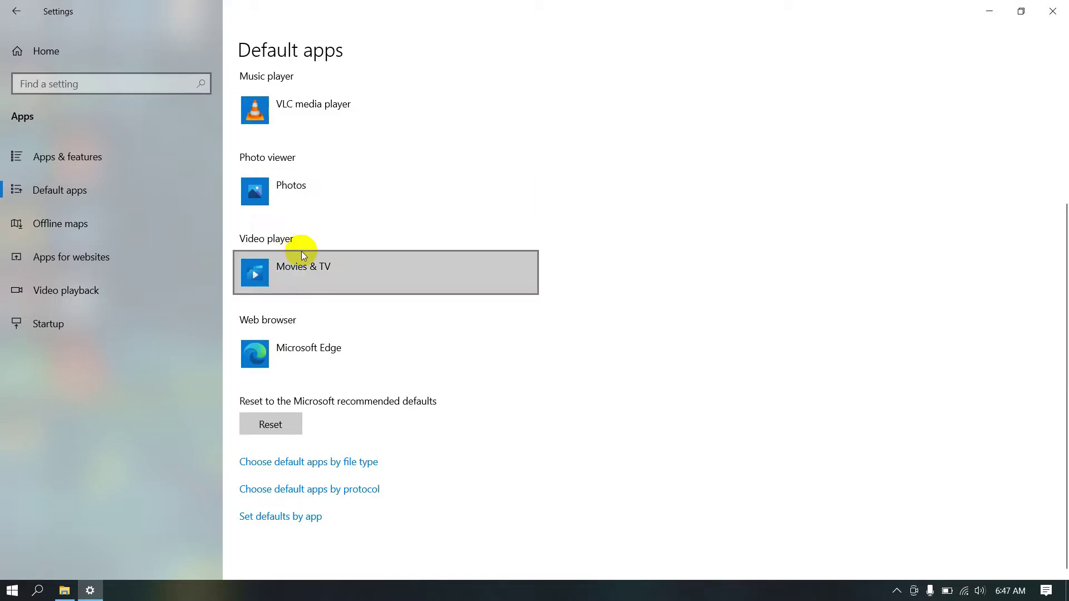
- Set the default video player to VLC media player and the web browser to Google Chrome, switching anyway despite the Microsoft Edge suggestion
{"action": "left_click", "coordinate": [330, 277]}
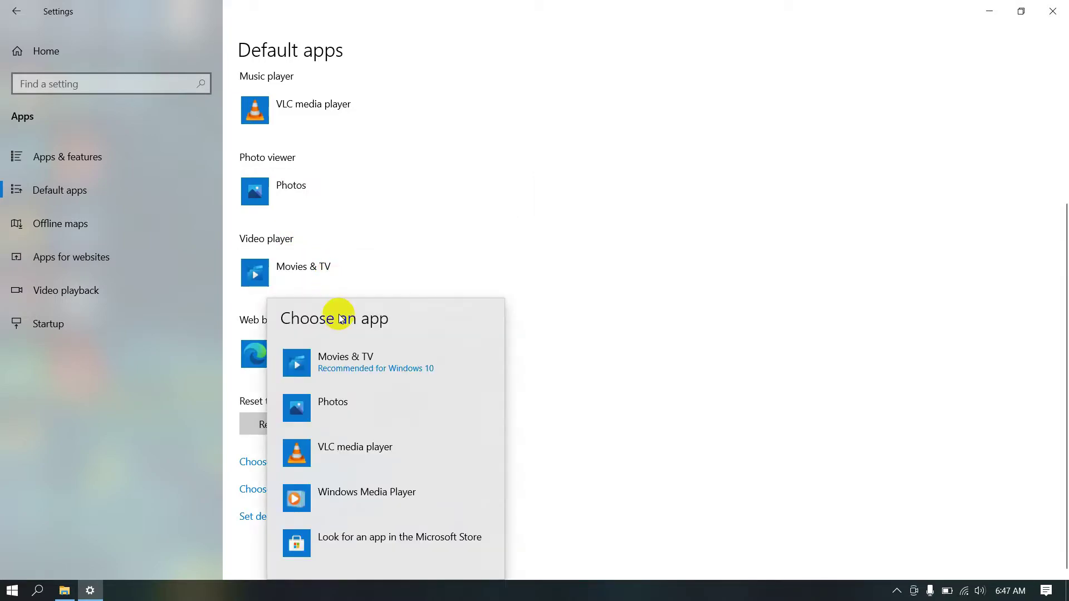
{"action": "left_click", "coordinate": [397, 443]}
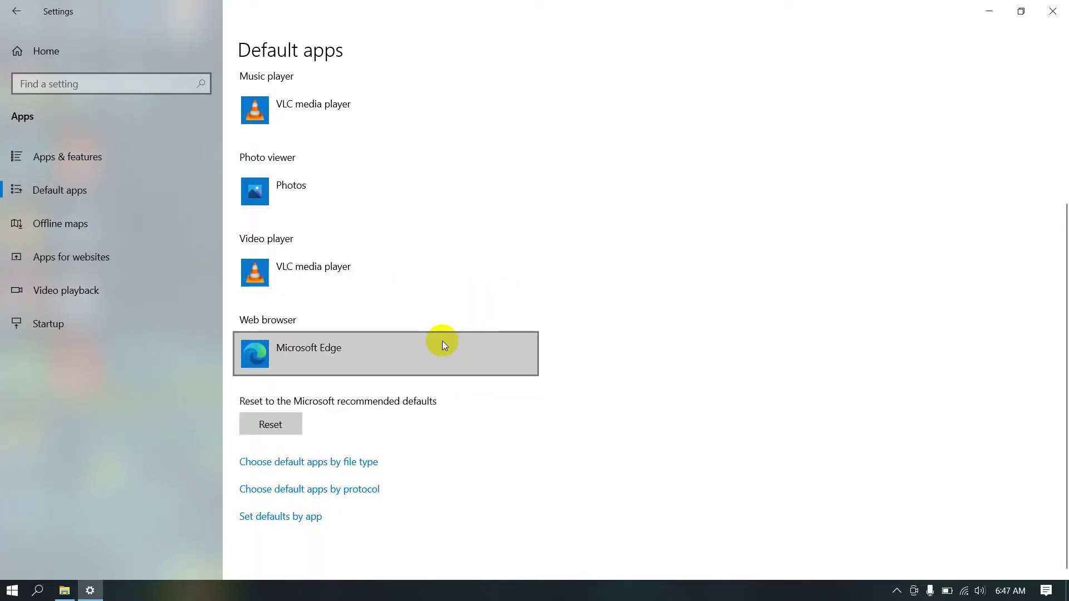
{"action": "left_click", "coordinate": [325, 354]}
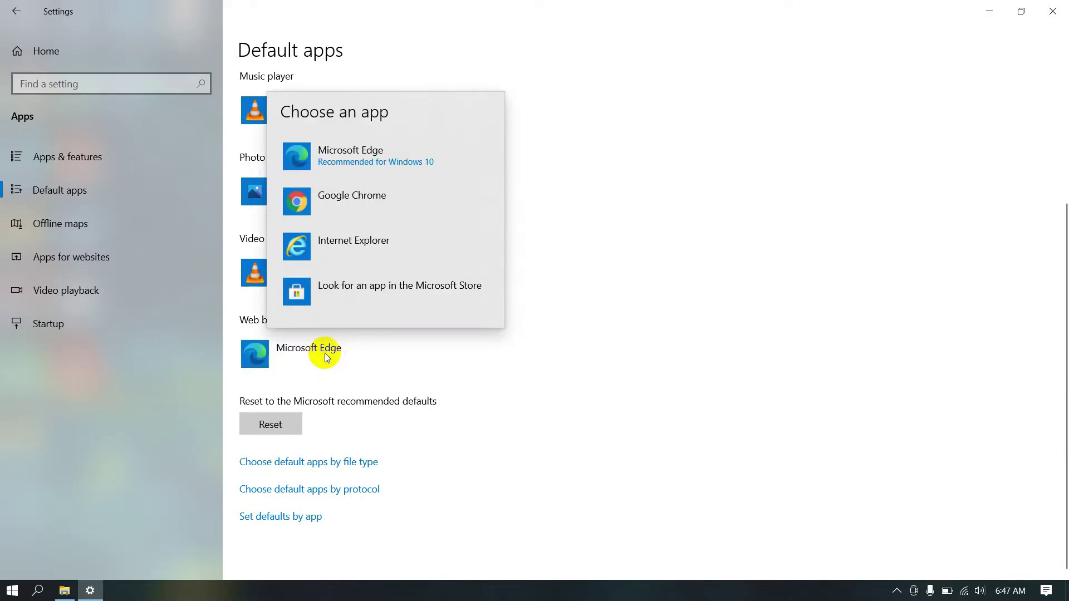
{"action": "left_click", "coordinate": [381, 219]}
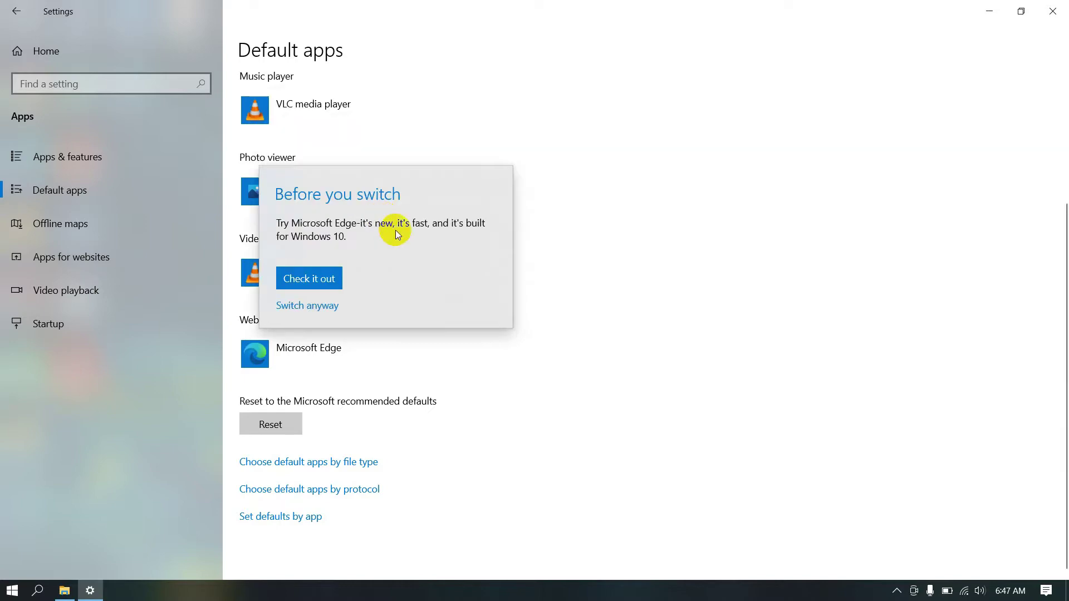
{"action": "left_click", "coordinate": [312, 305]}
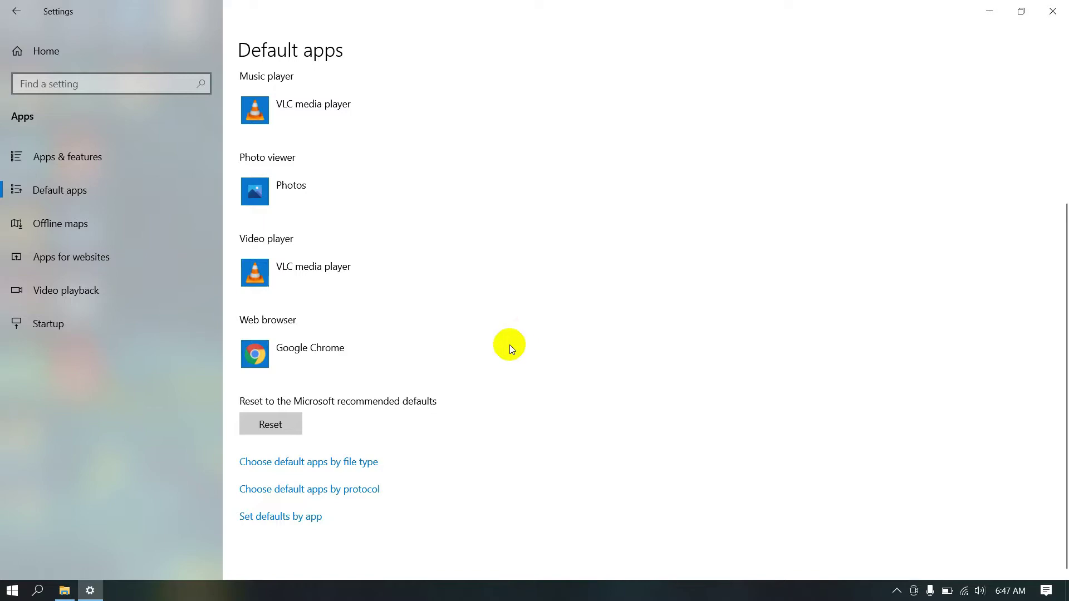
- Open the default apps by file type list and assign Windows Media Player to .3gp2 files
{"action": "scroll", "coordinate": [510, 345], "scroll_direction": "up", "scroll_amount": 4}
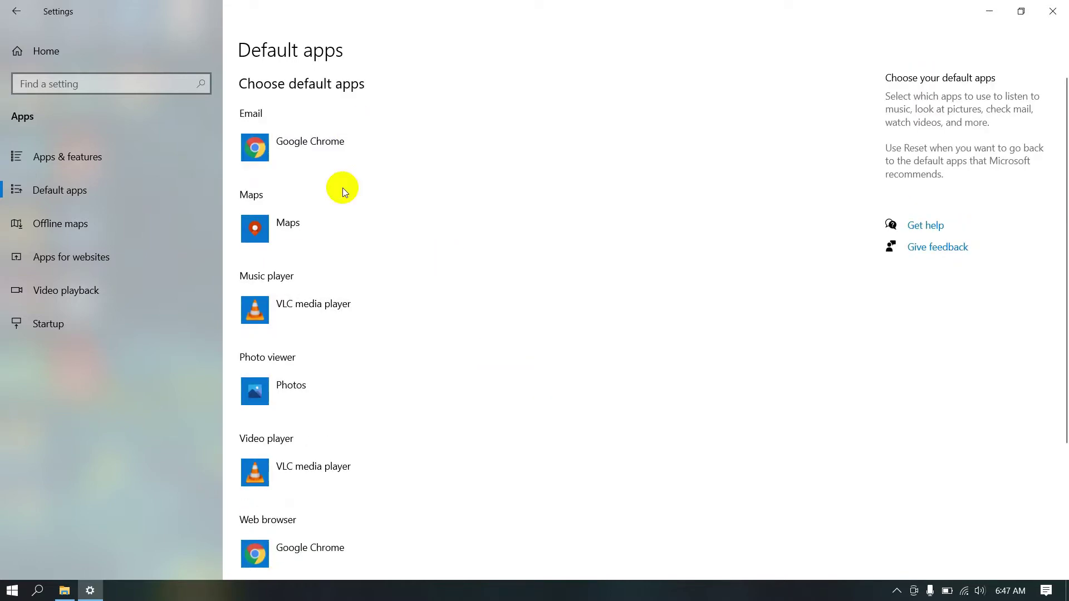
{"action": "scroll", "coordinate": [332, 368], "scroll_direction": "down", "scroll_amount": 2}
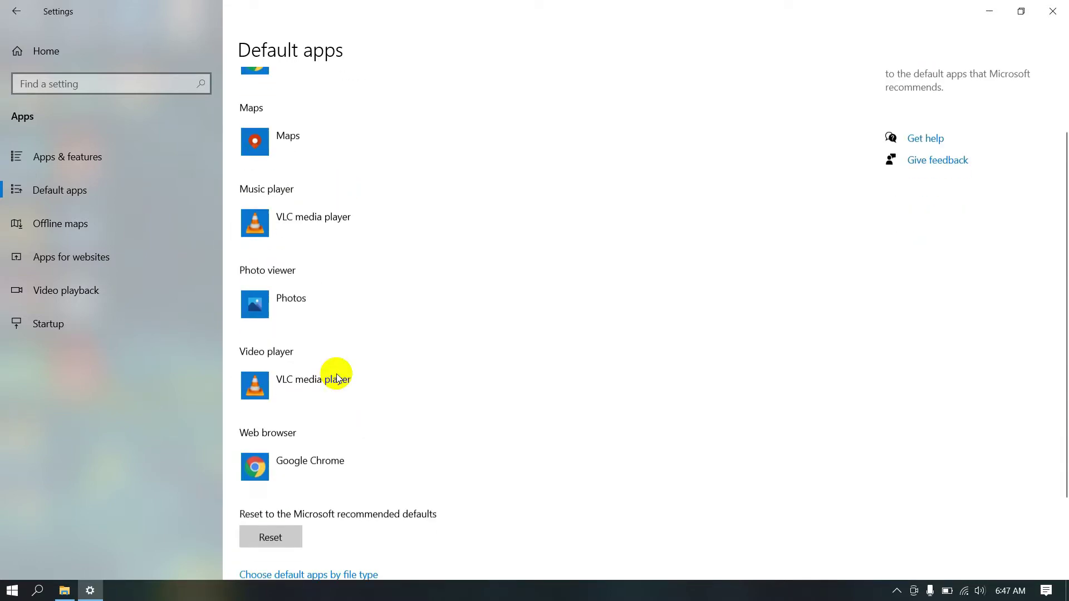
{"action": "scroll", "coordinate": [352, 369], "scroll_direction": "down", "scroll_amount": 2}
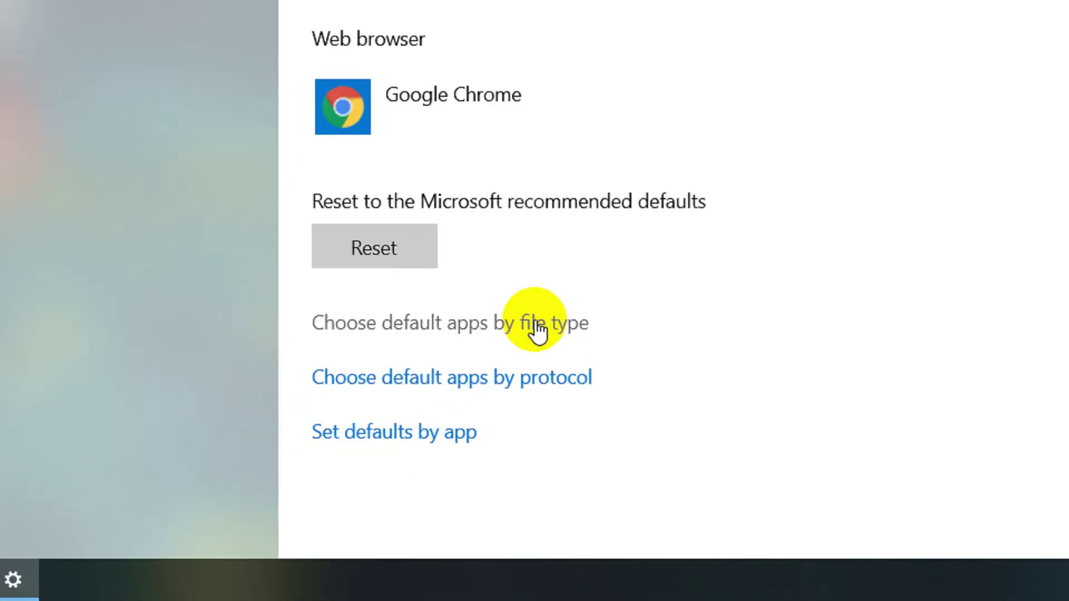
{"action": "left_click", "coordinate": [351, 464]}
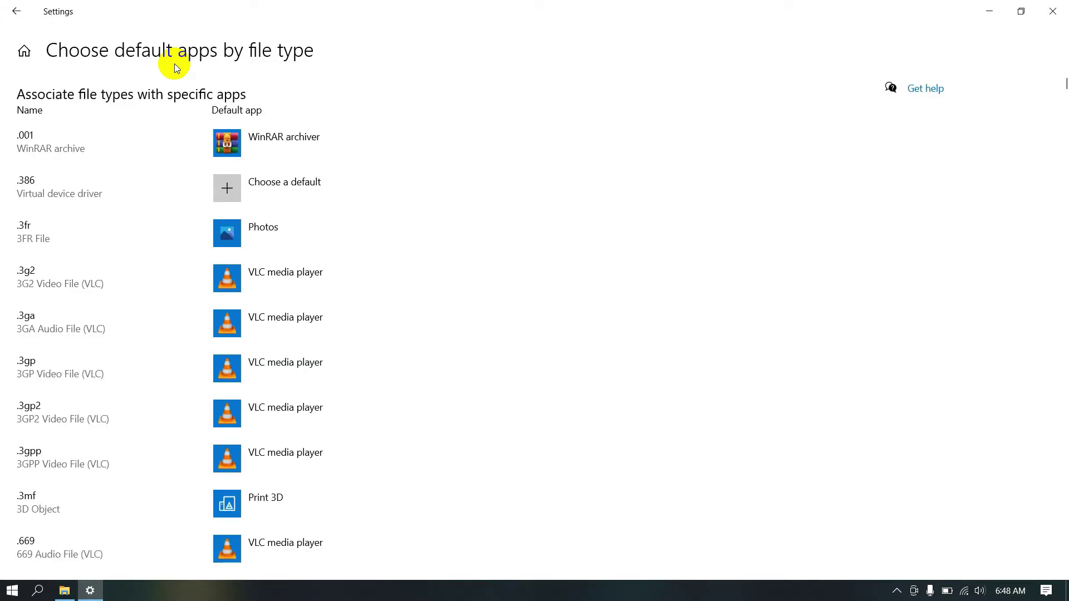
{"action": "scroll", "coordinate": [137, 288], "scroll_direction": "down", "scroll_amount": 3}
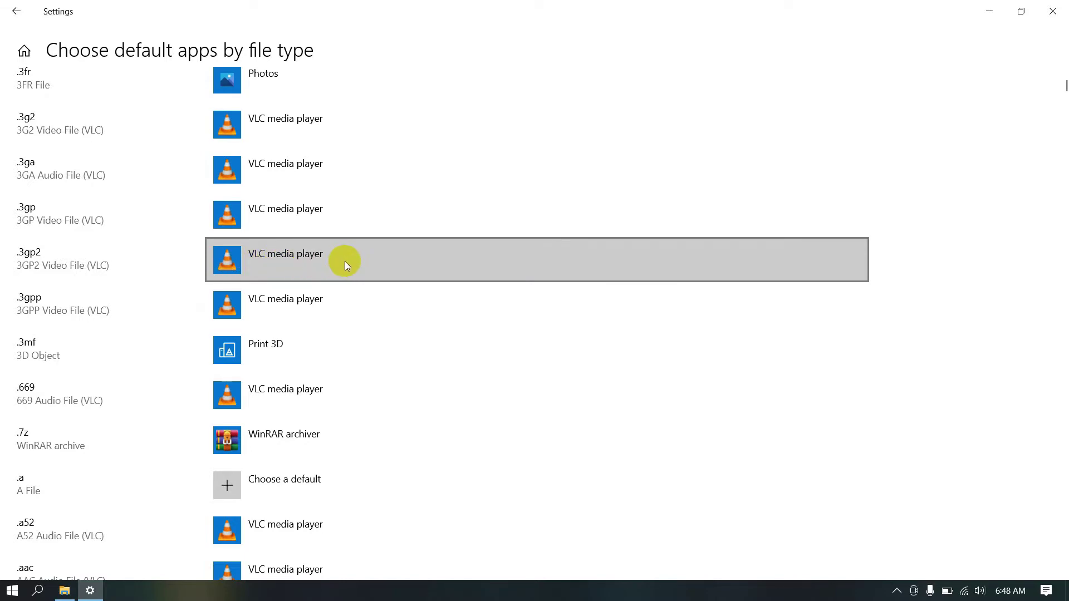
{"action": "left_click", "coordinate": [285, 266]}
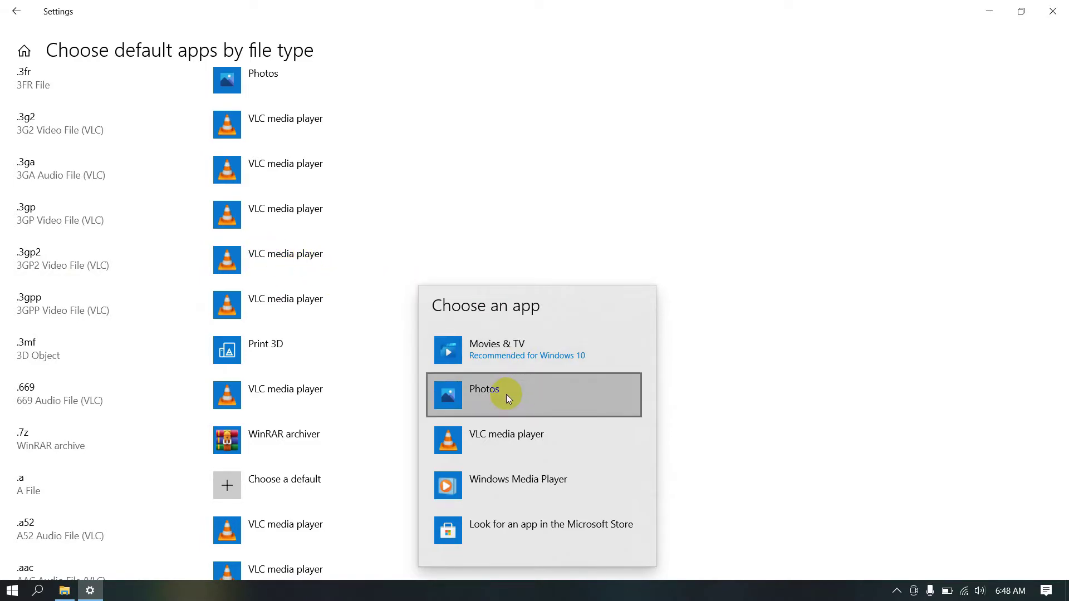
{"action": "left_click", "coordinate": [462, 480]}
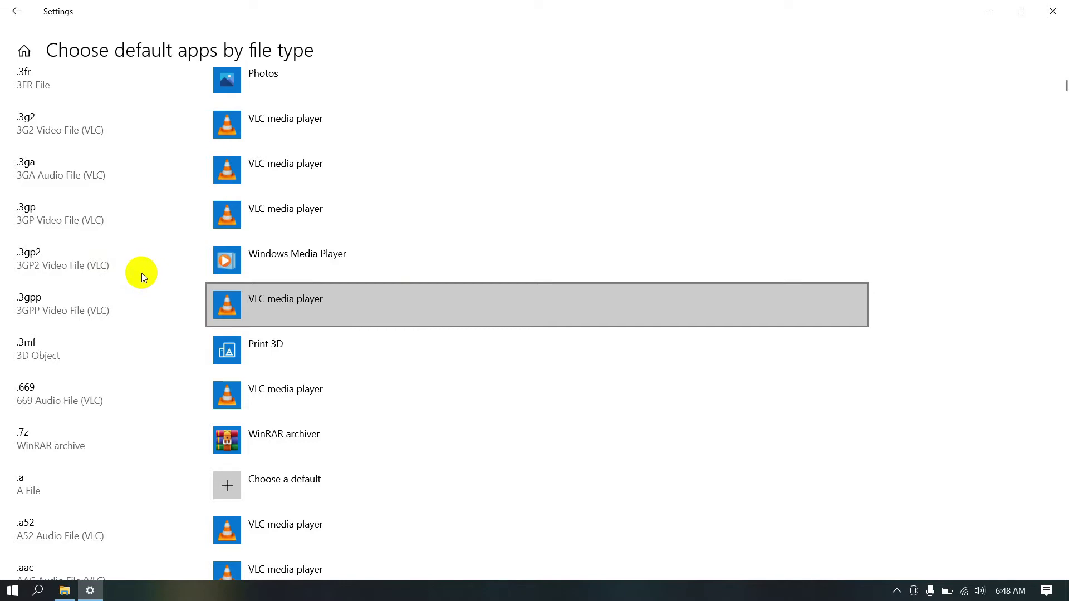
- Find the .pdf entry in the file type list and check its default app
{"action": "scroll", "coordinate": [167, 290], "scroll_direction": "down", "scroll_amount": 15}
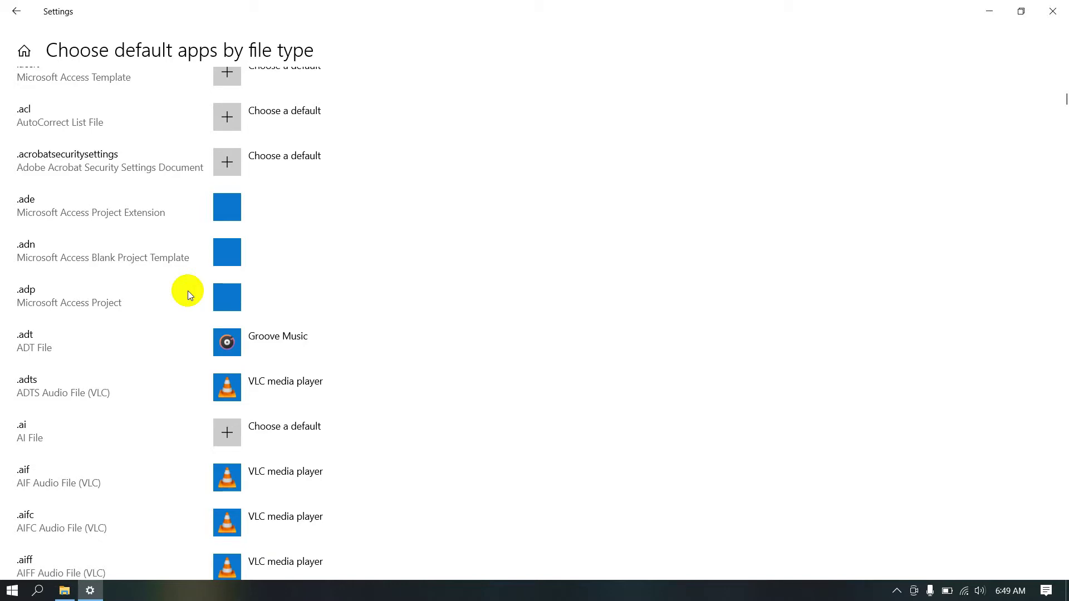
{"action": "scroll", "coordinate": [160, 293], "scroll_direction": "down", "scroll_amount": 20}
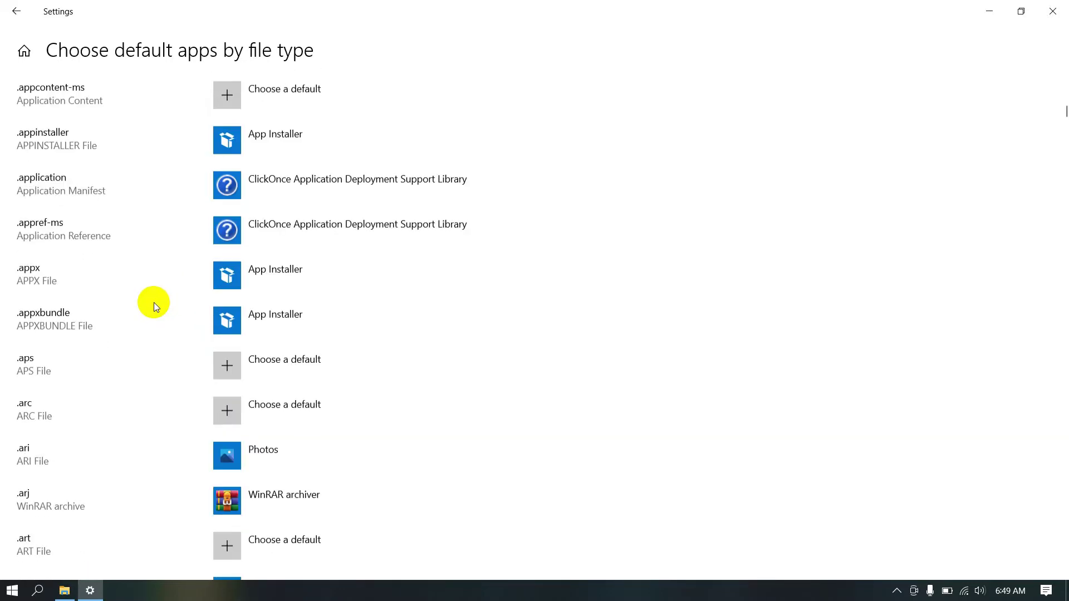
{"action": "scroll", "coordinate": [47, 374], "scroll_direction": "down", "scroll_amount": 20}
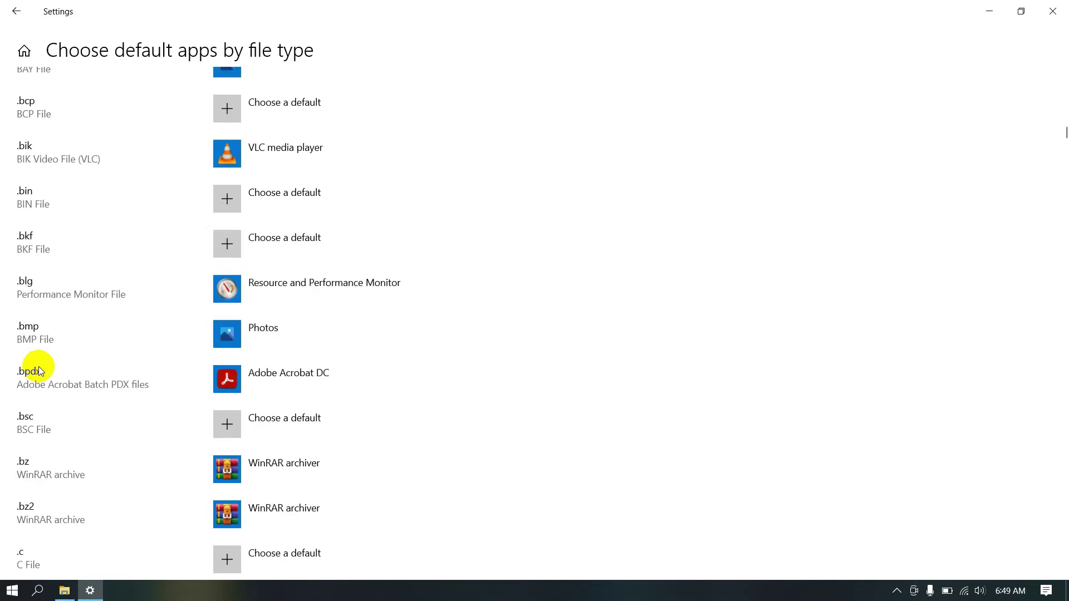
{"action": "scroll", "coordinate": [50, 370], "scroll_direction": "down", "scroll_amount": 20}
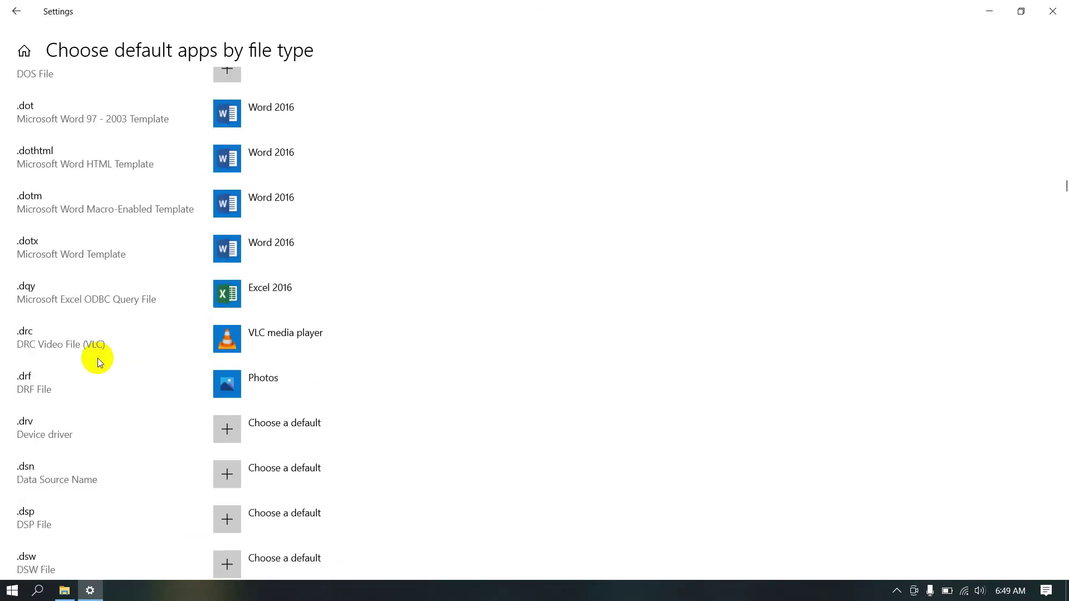
{"action": "scroll", "coordinate": [96, 346], "scroll_direction": "down", "scroll_amount": 20}
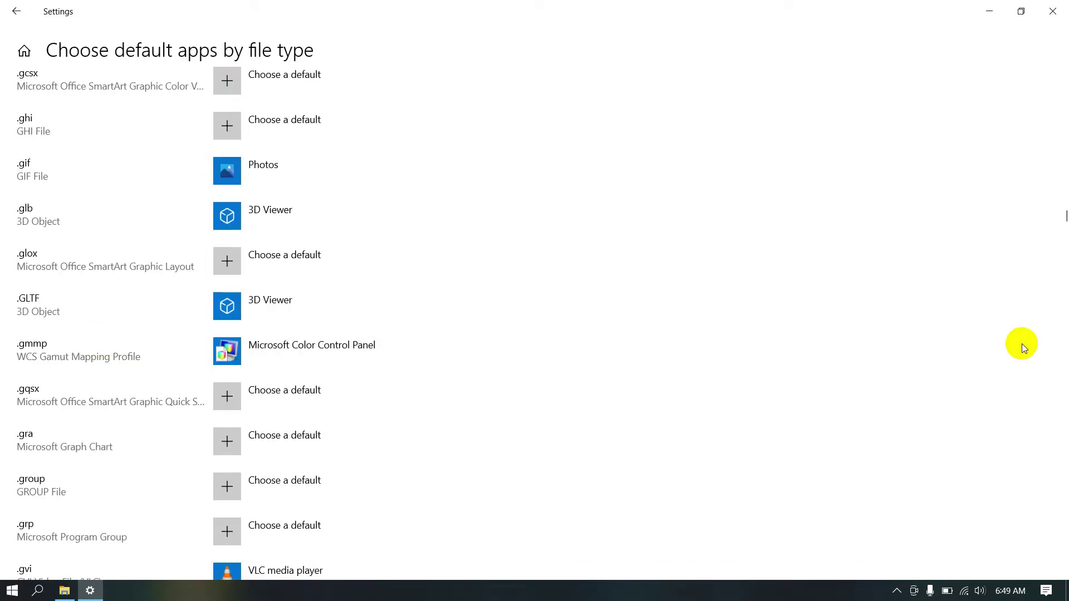
{"action": "left_click_drag", "start_coordinate": [1062, 226], "coordinate": [1047, 376]}
{"action": "scroll", "coordinate": [61, 216], "scroll_direction": "up", "scroll_amount": 5}
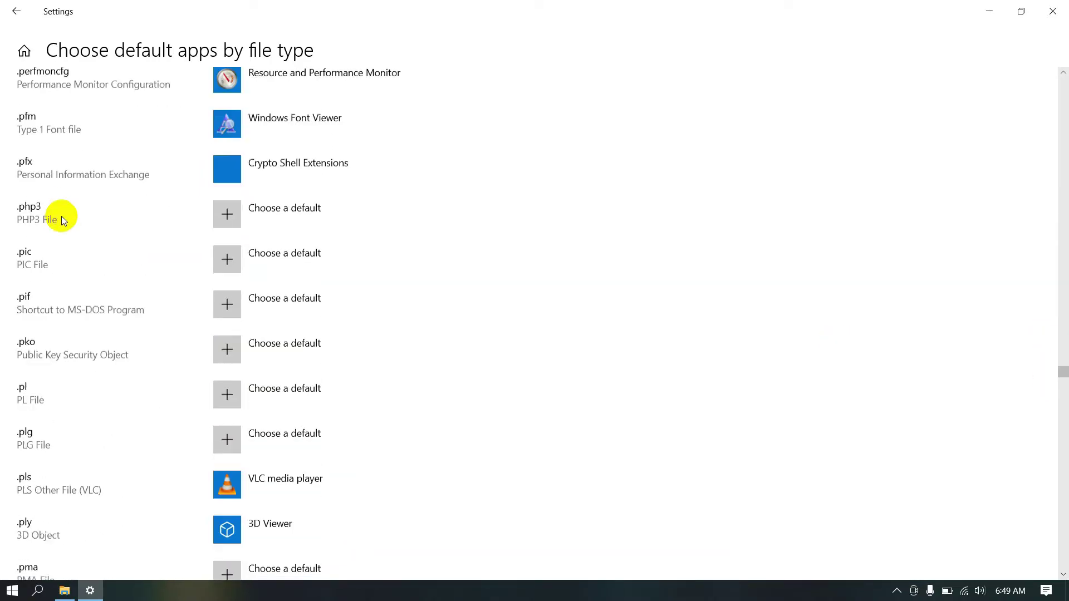
{"action": "scroll", "coordinate": [58, 220], "scroll_direction": "up", "scroll_amount": 5}
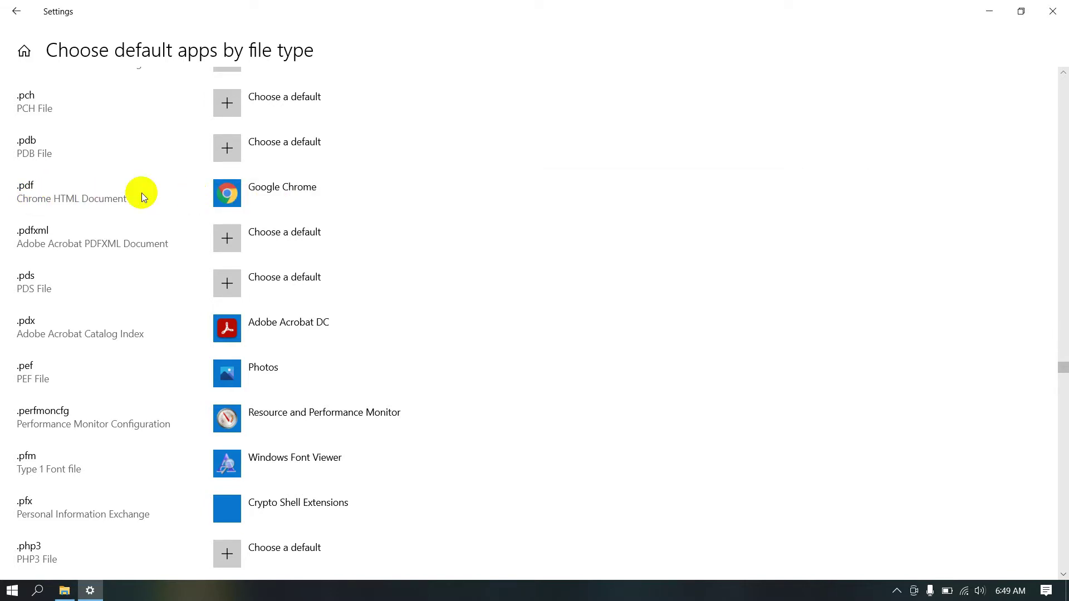
- Switch to File Explorer, open the PDF named File on Local Disk (D:) to check which app handles it, and close it
{"action": "left_click", "coordinate": [65, 591]}
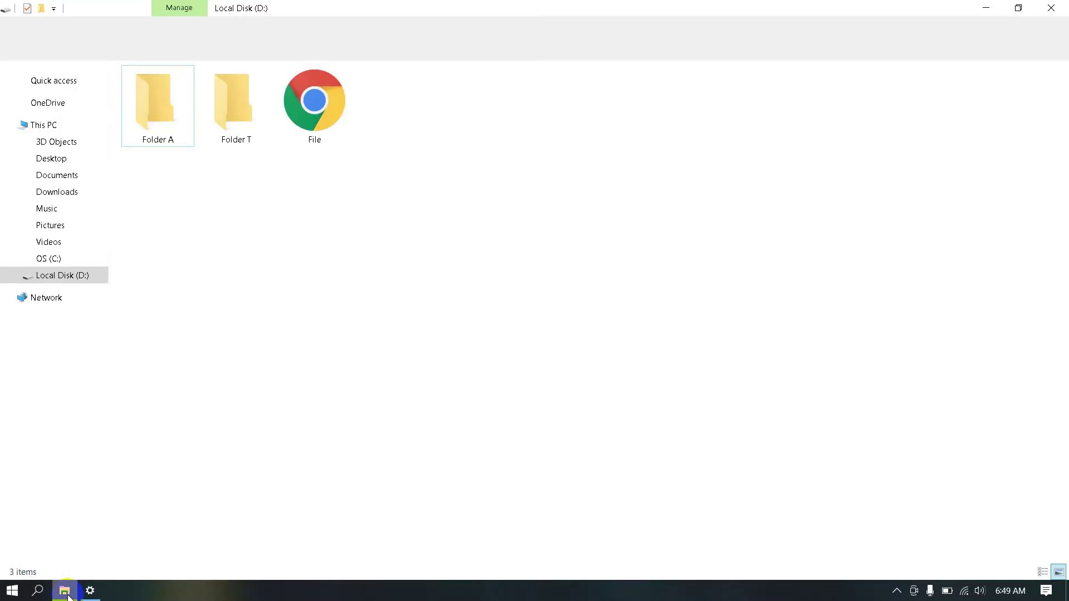
{"action": "left_click", "coordinate": [334, 134]}
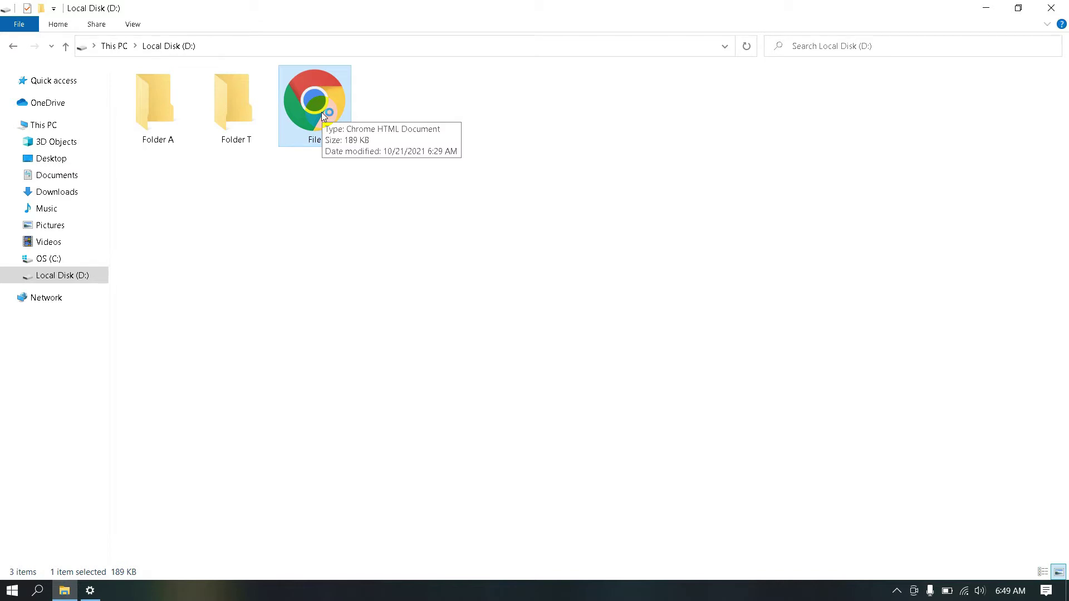
{"action": "double_click", "coordinate": [322, 113]}
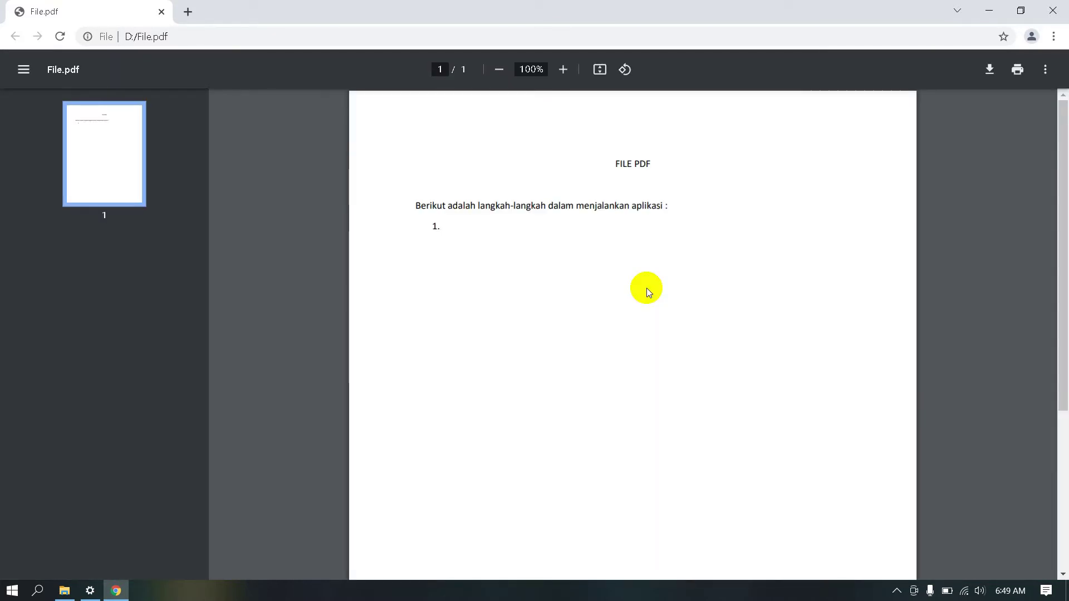
{"action": "left_click", "coordinate": [1052, 10]}
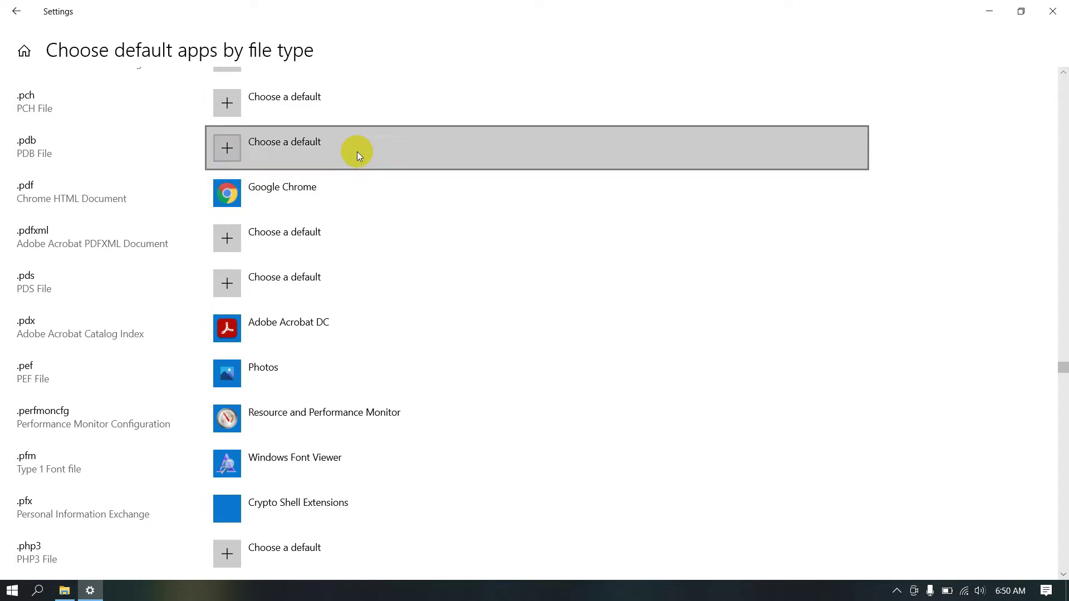
- Set the default app for .pdf files to Adobe Acrobat DC
{"action": "left_click", "coordinate": [277, 191]}
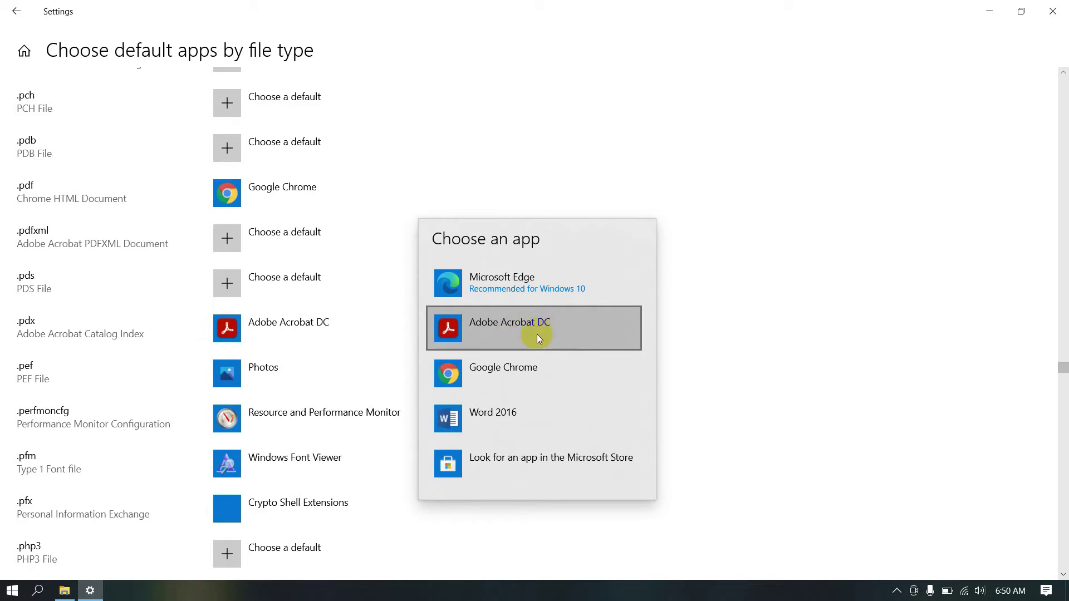
{"action": "left_click", "coordinate": [509, 335]}
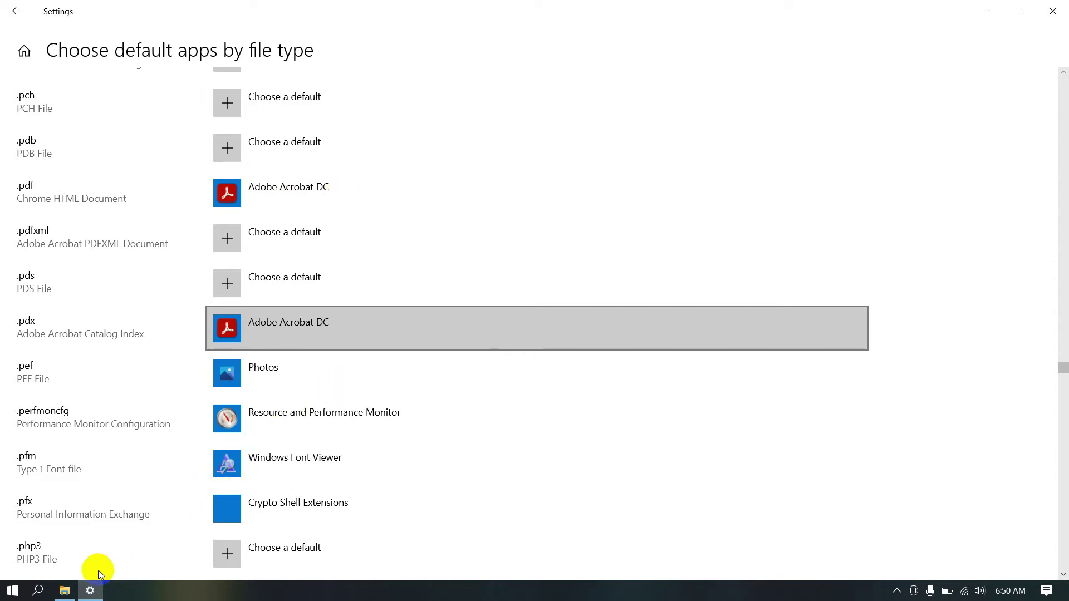
- Switch to File Explorer, refresh Local Disk (D:), open the PDF named File to check which app handles it, and close it
{"action": "left_click", "coordinate": [67, 592]}
{"action": "right_click", "coordinate": [245, 383]}
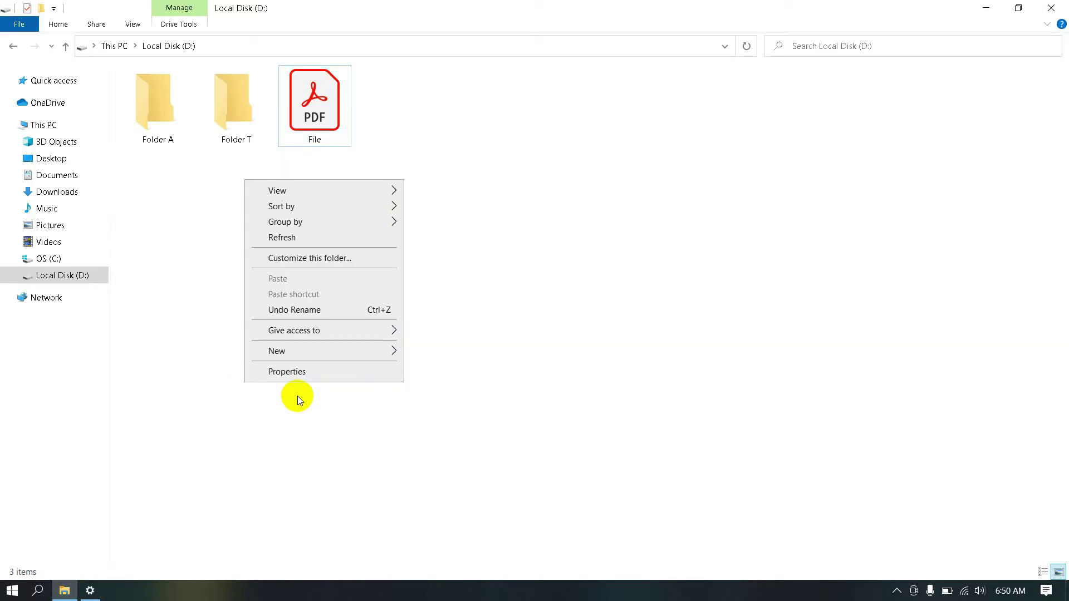
{"action": "left_click", "coordinate": [310, 234]}
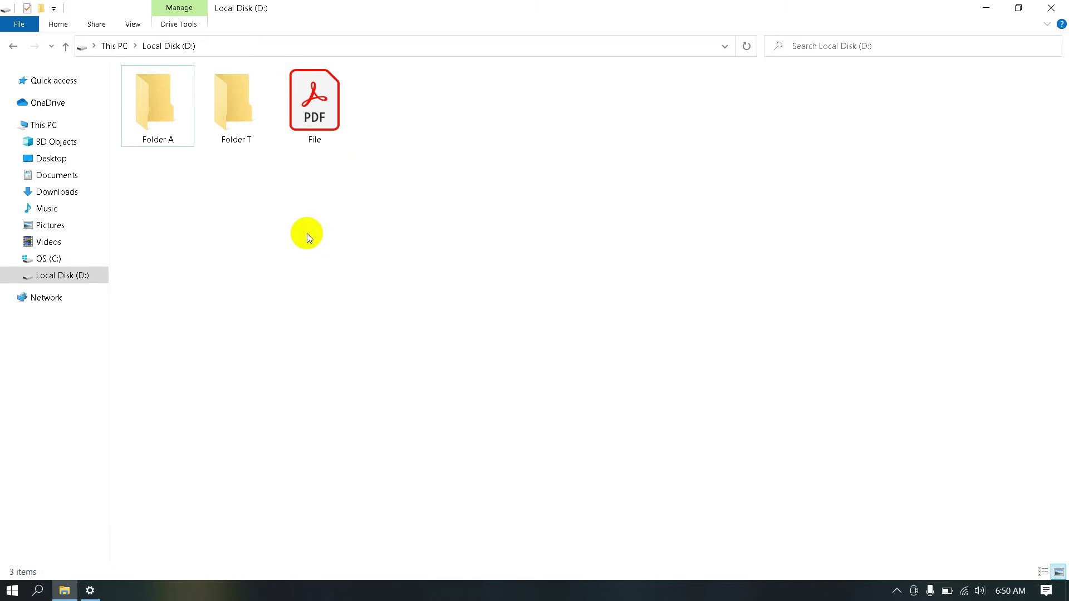
{"action": "left_click", "coordinate": [318, 131]}
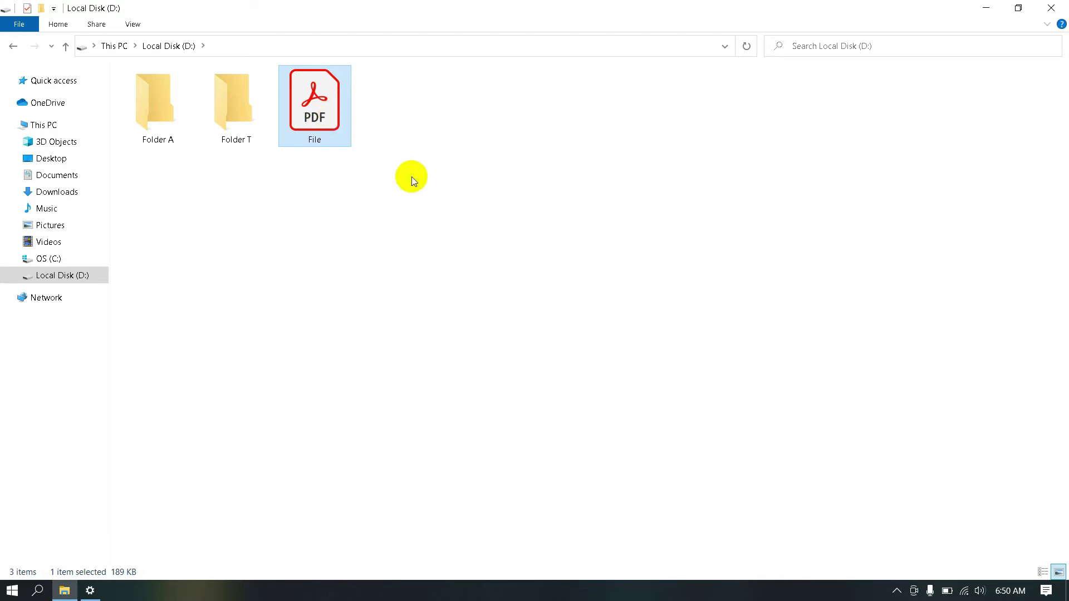
{"action": "key", "text": "Return"}
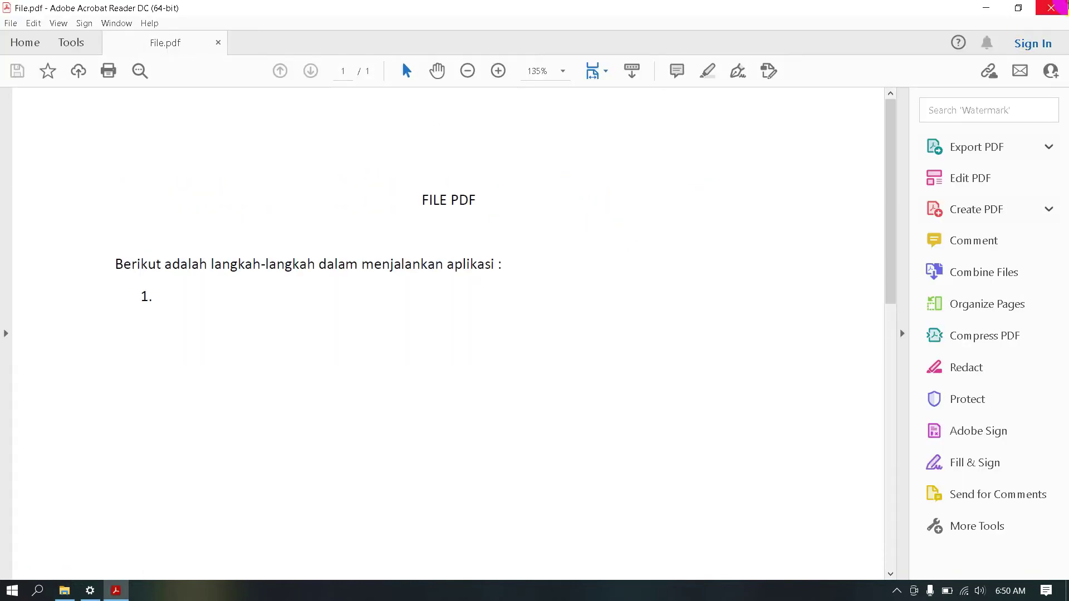
{"action": "left_click", "coordinate": [1051, 8]}
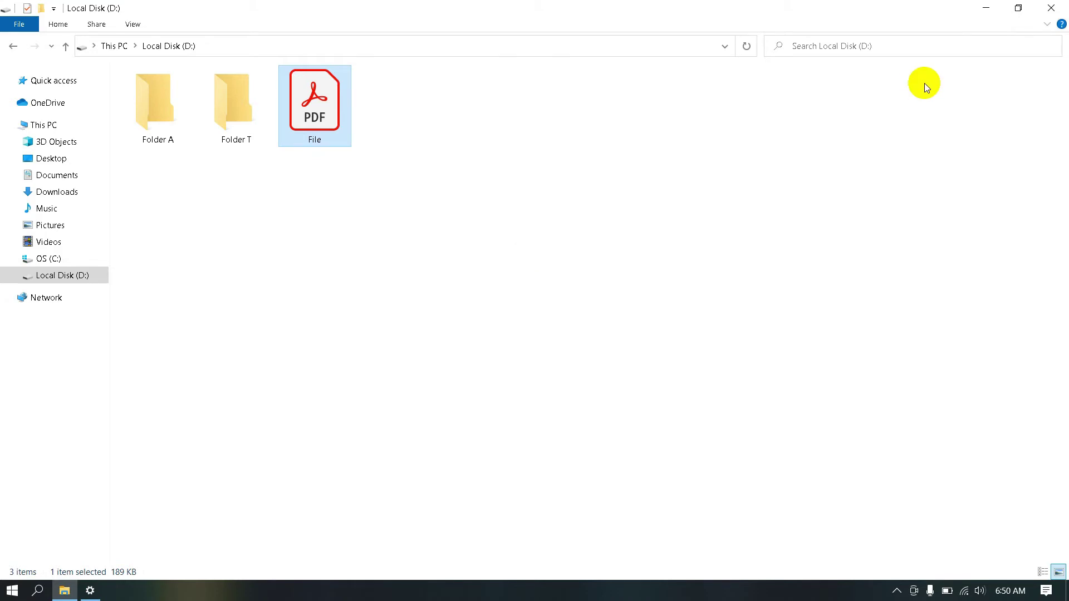
- Return to the Default apps settings, reset them to the Microsoft recommended defaults, and review the app categories
{"action": "key", "text": "alt+Tab"}
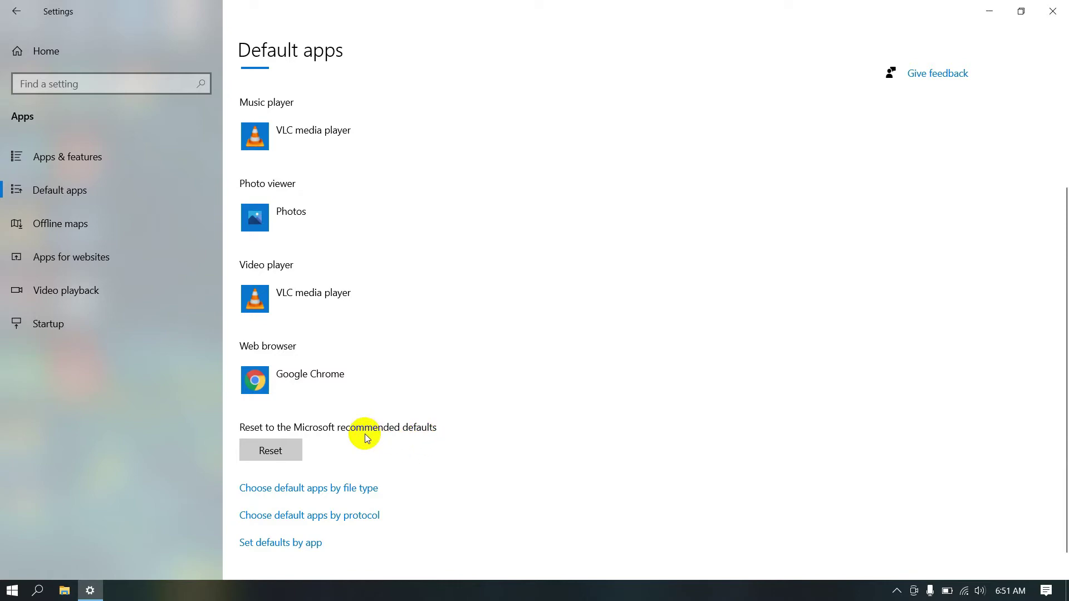
{"action": "left_click", "coordinate": [291, 453]}
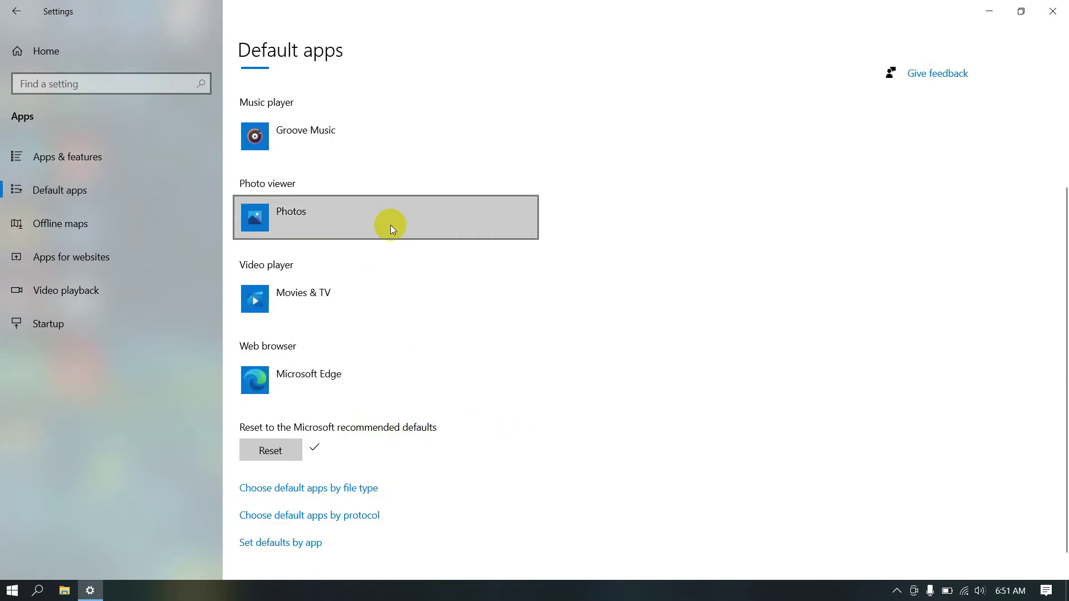
{"action": "scroll", "coordinate": [390, 225], "scroll_direction": "up", "scroll_amount": 3}
{"action": "scroll", "coordinate": [439, 251], "scroll_direction": "down", "scroll_amount": 3}
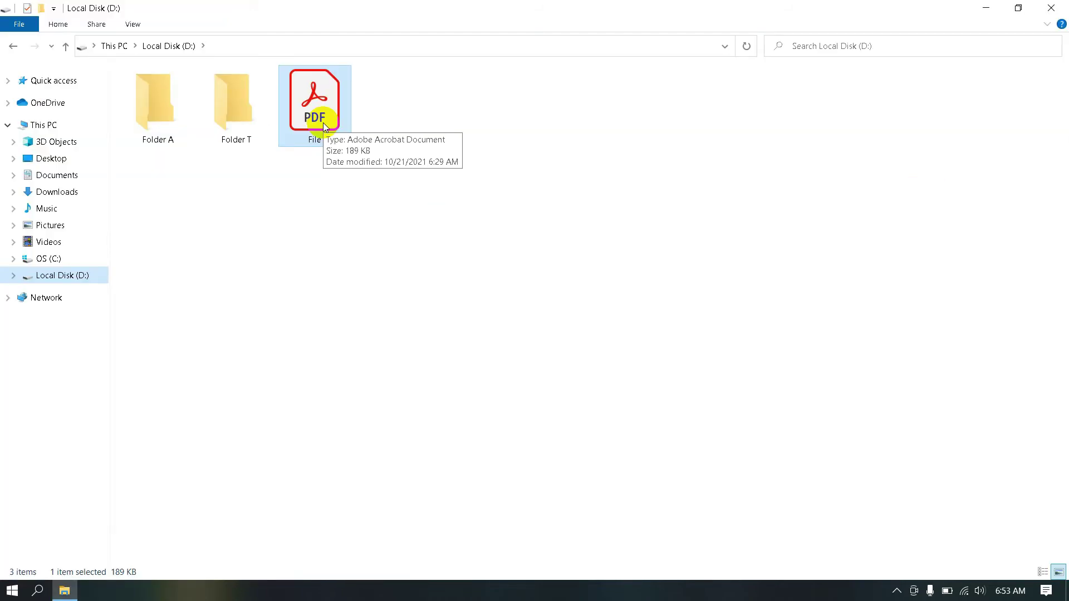
- In the properties of the PDF named File, set .pdf files to open with Google Chrome, and open the file to check it
{"action": "double_click", "coordinate": [324, 123]}
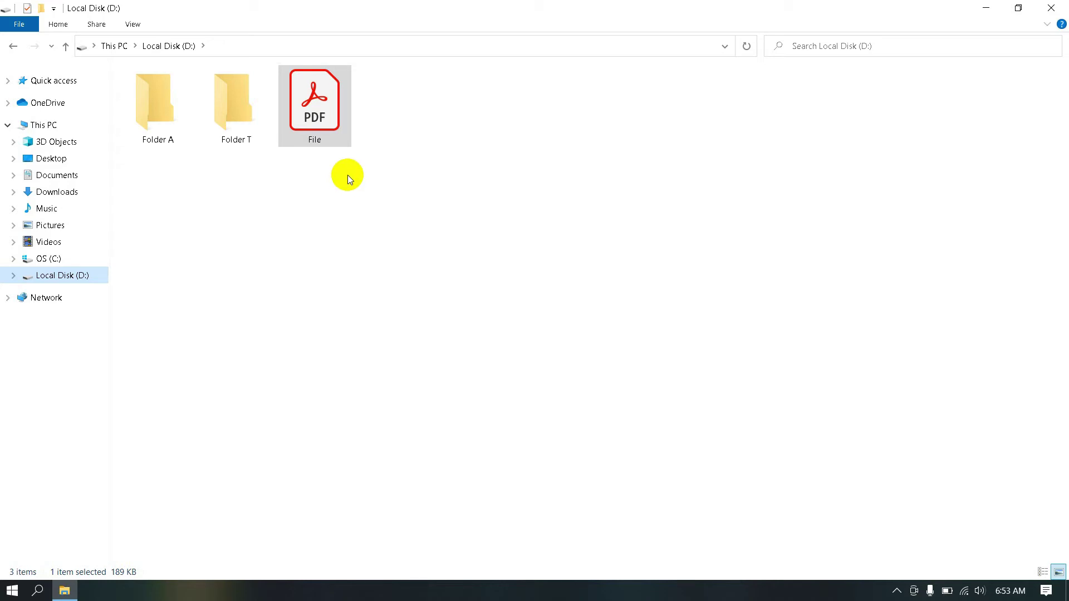
{"action": "left_click", "coordinate": [314, 108]}
{"action": "right_click", "coordinate": [315, 113]}
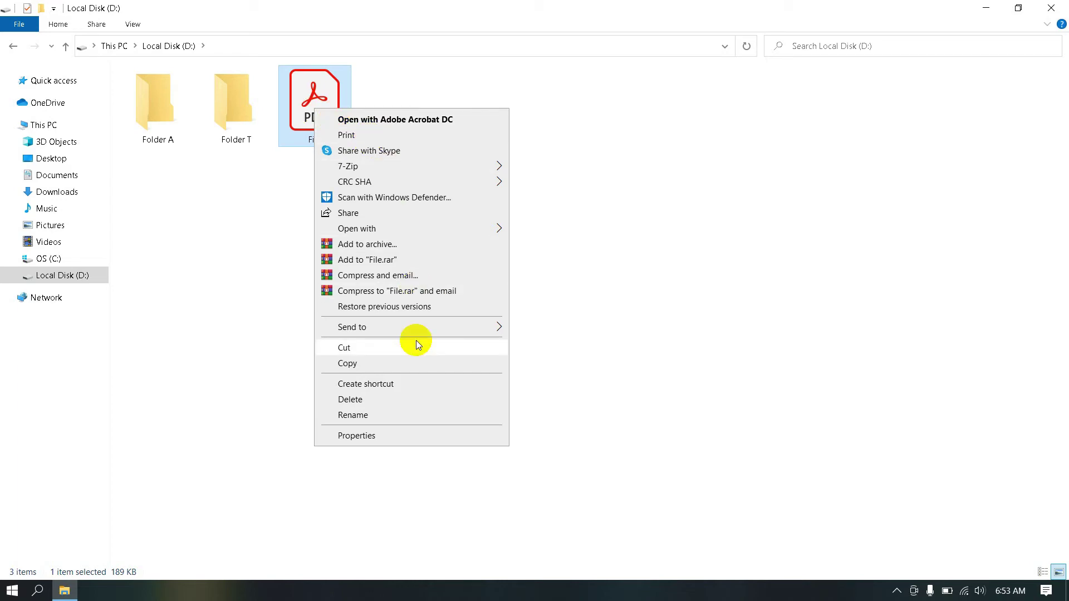
{"action": "left_click", "coordinate": [385, 439]}
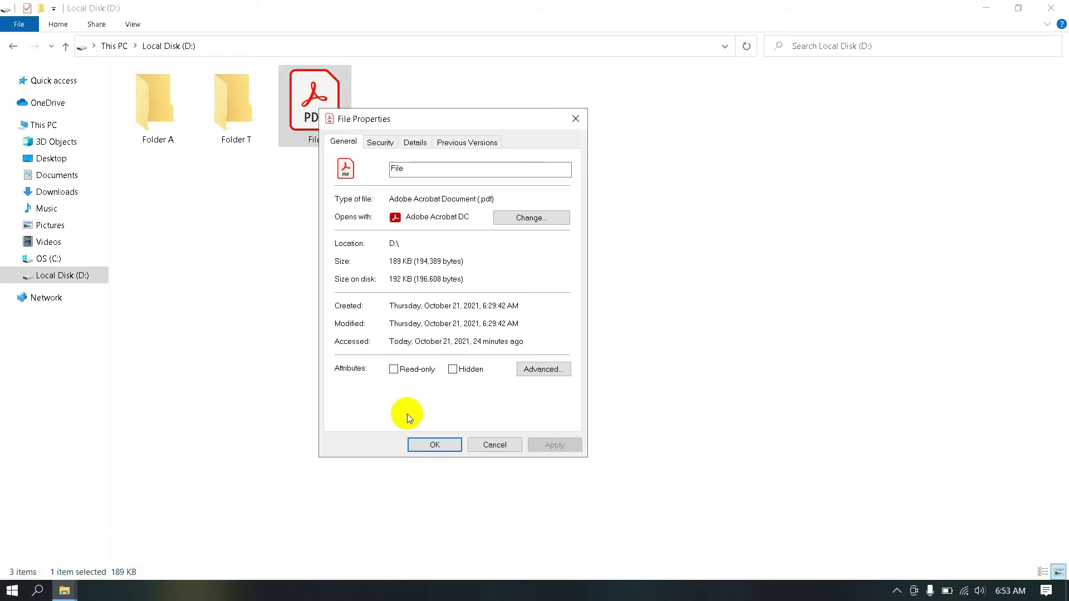
{"action": "left_click", "coordinate": [521, 220]}
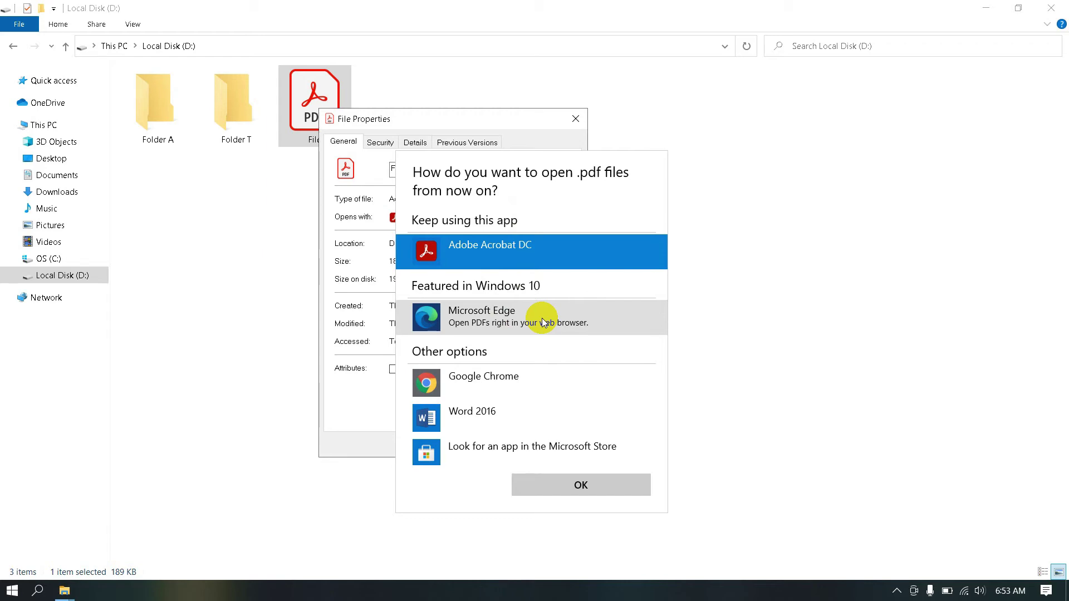
{"action": "left_click", "coordinate": [486, 388]}
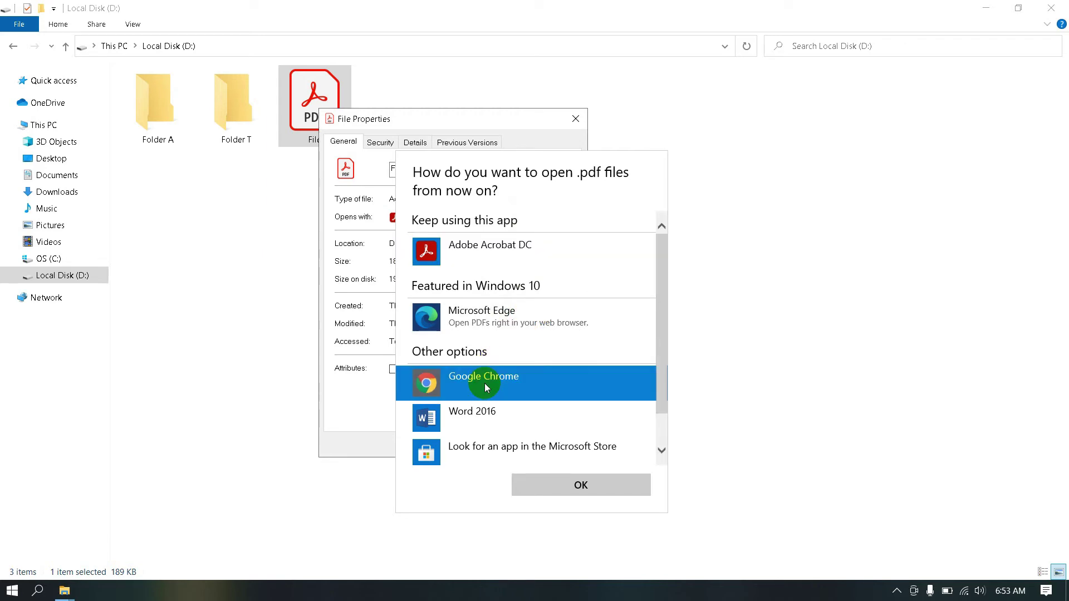
{"action": "left_click", "coordinate": [580, 484]}
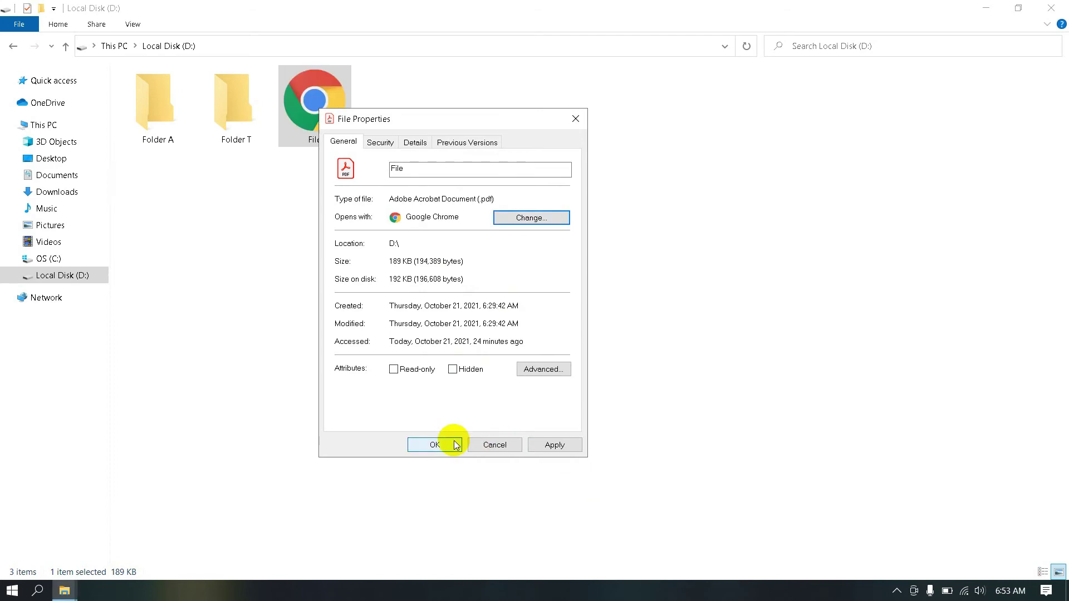
{"action": "left_click", "coordinate": [554, 445]}
{"action": "left_click", "coordinate": [437, 447]}
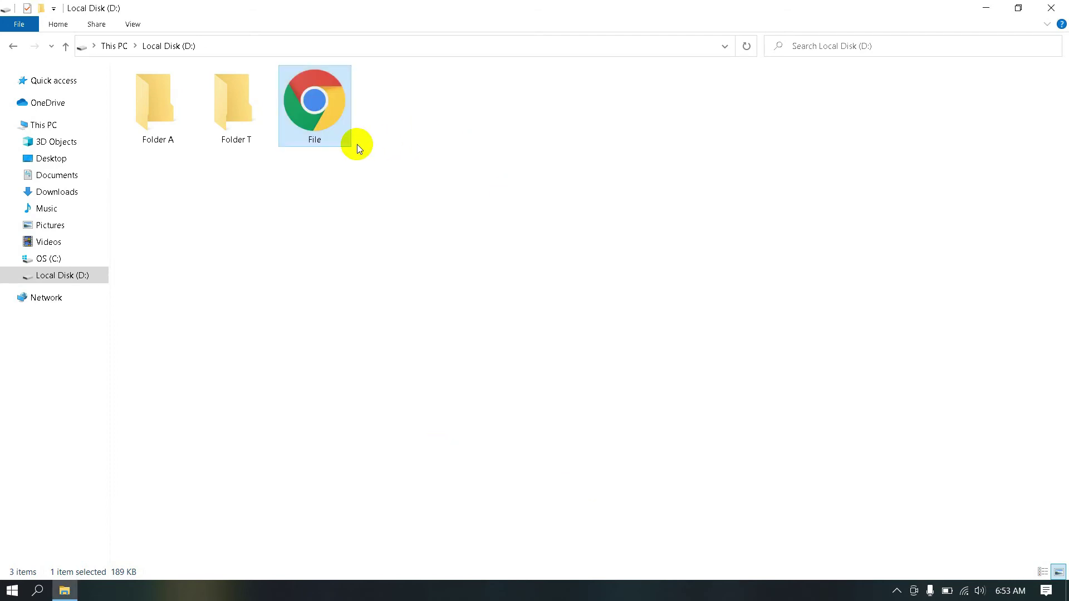
{"action": "double_click", "coordinate": [328, 135]}
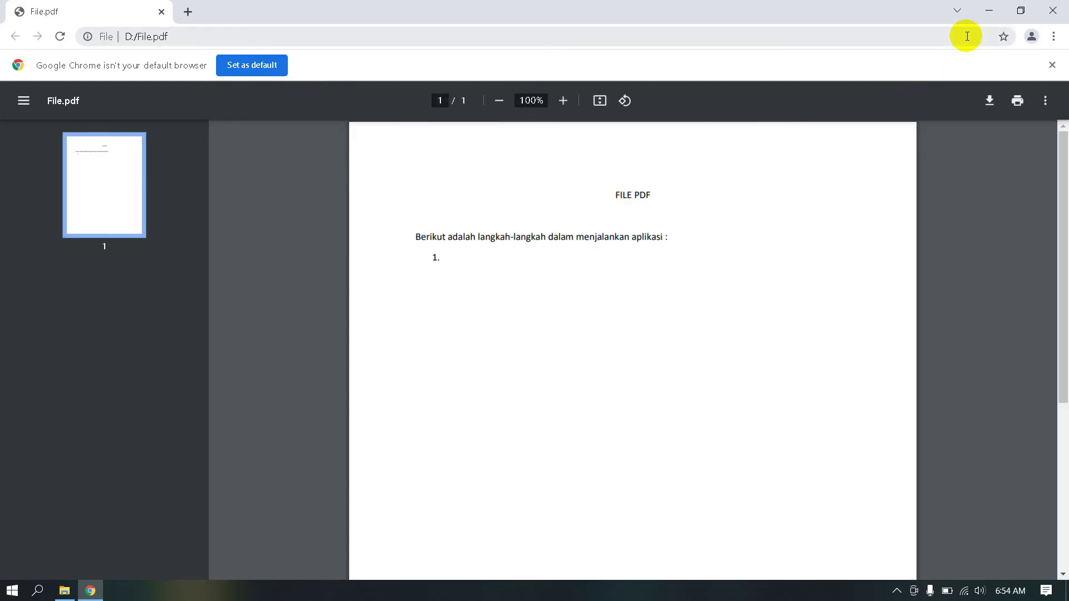
{"action": "left_click", "coordinate": [1052, 10]}
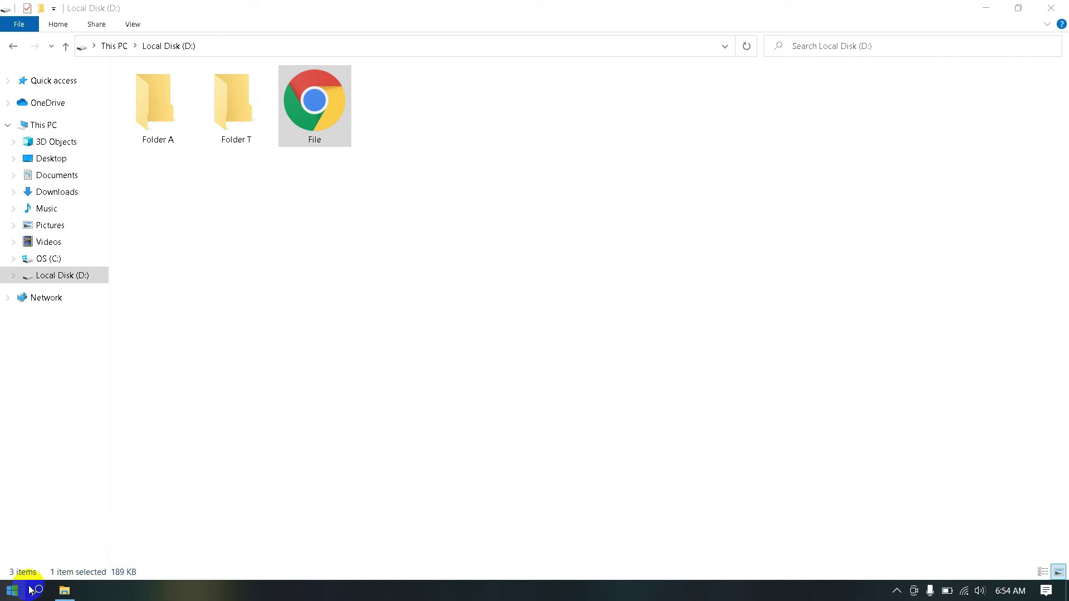
{"action": "left_click", "coordinate": [13, 590]}
{"action": "type", "text": "s"}
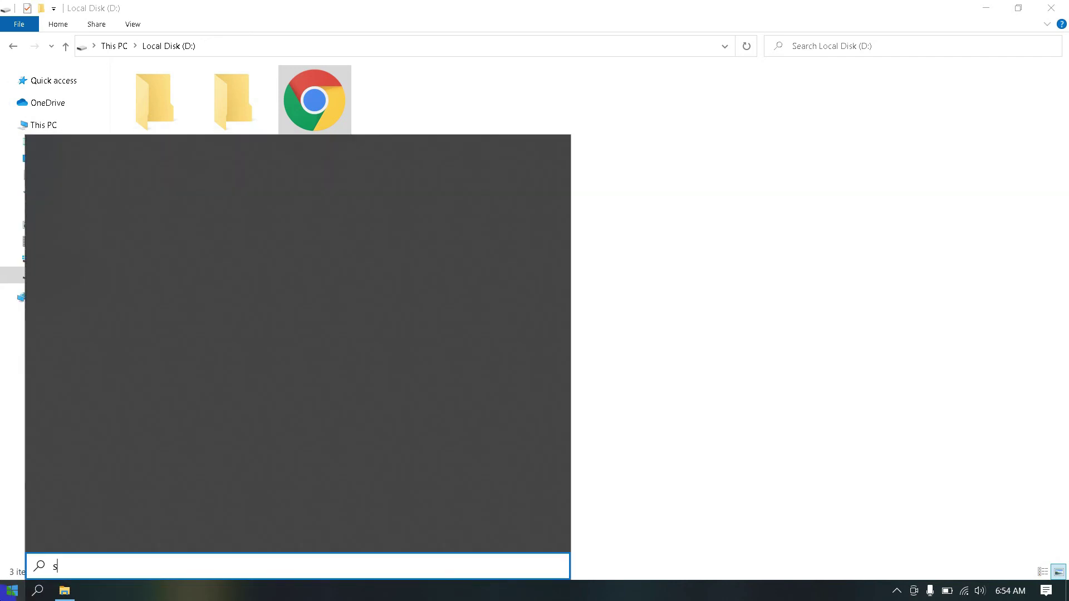
{"action": "key", "text": "BackSpace"}
{"action": "key", "text": "Escape"}
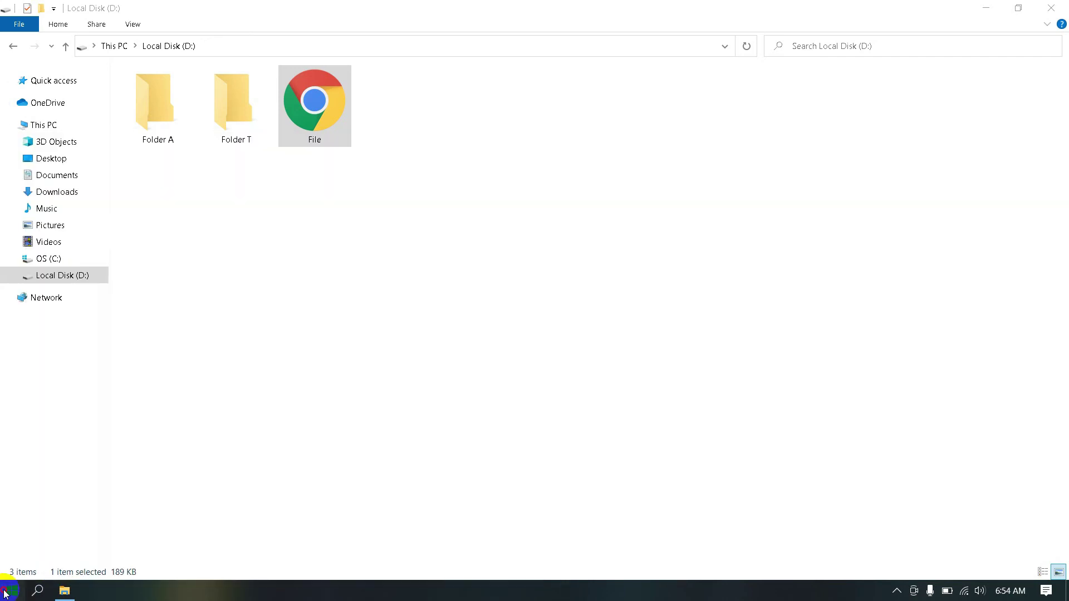
- Open Windows Settings and go to the list for choosing default apps by file type
{"action": "left_click", "coordinate": [13, 590]}
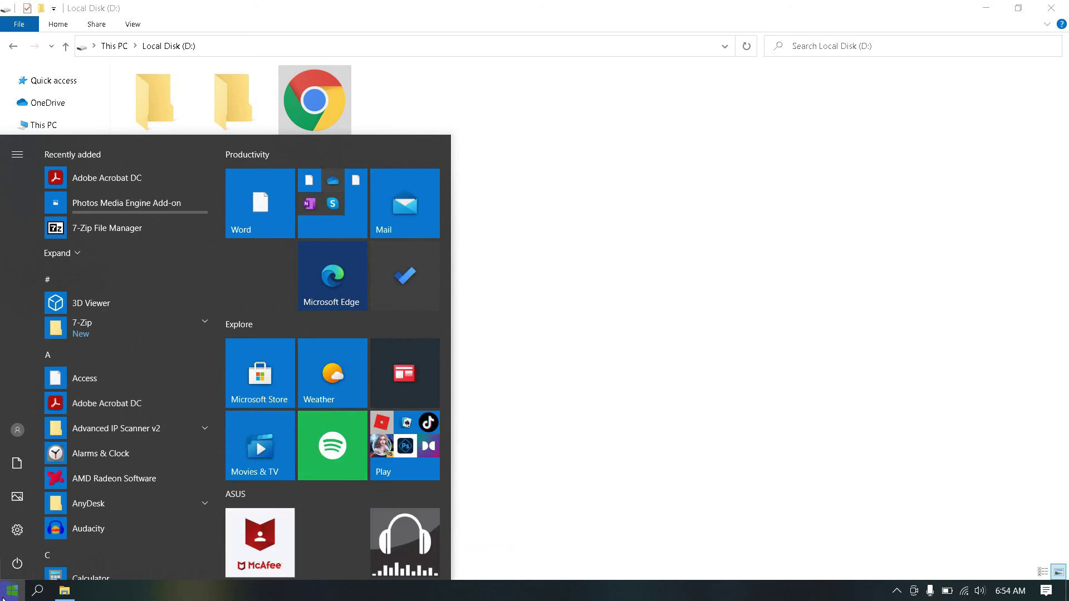
{"action": "left_click", "coordinate": [18, 532]}
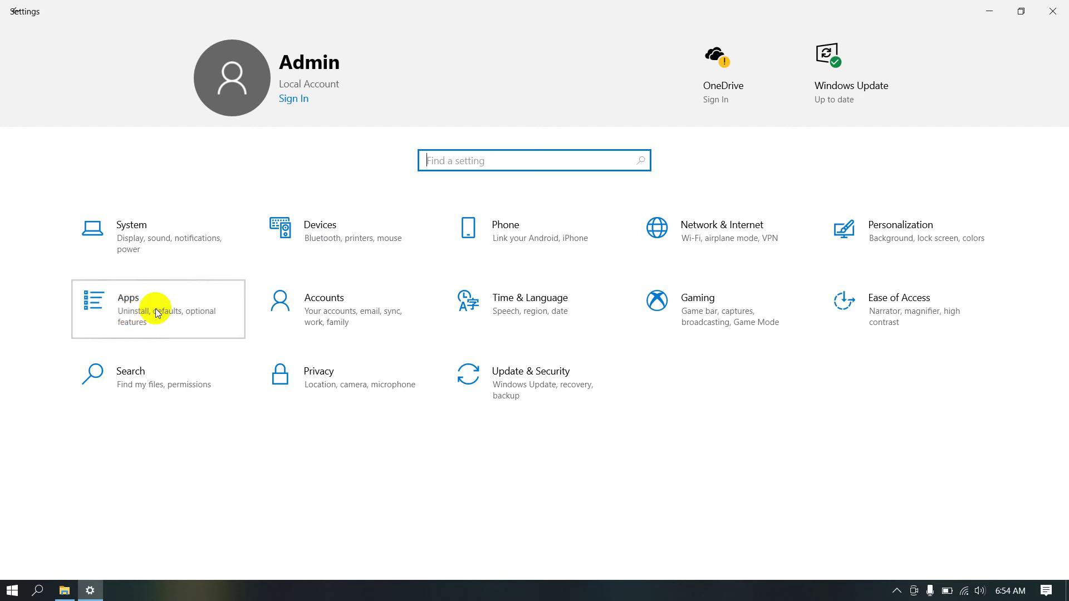
{"action": "left_click", "coordinate": [155, 308]}
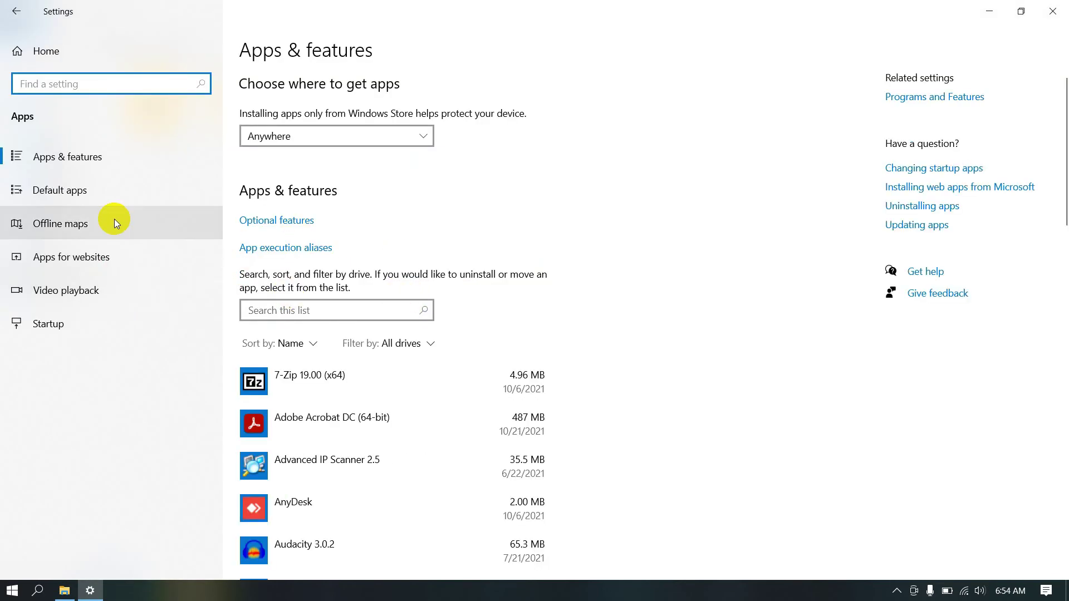
{"action": "left_click", "coordinate": [96, 198]}
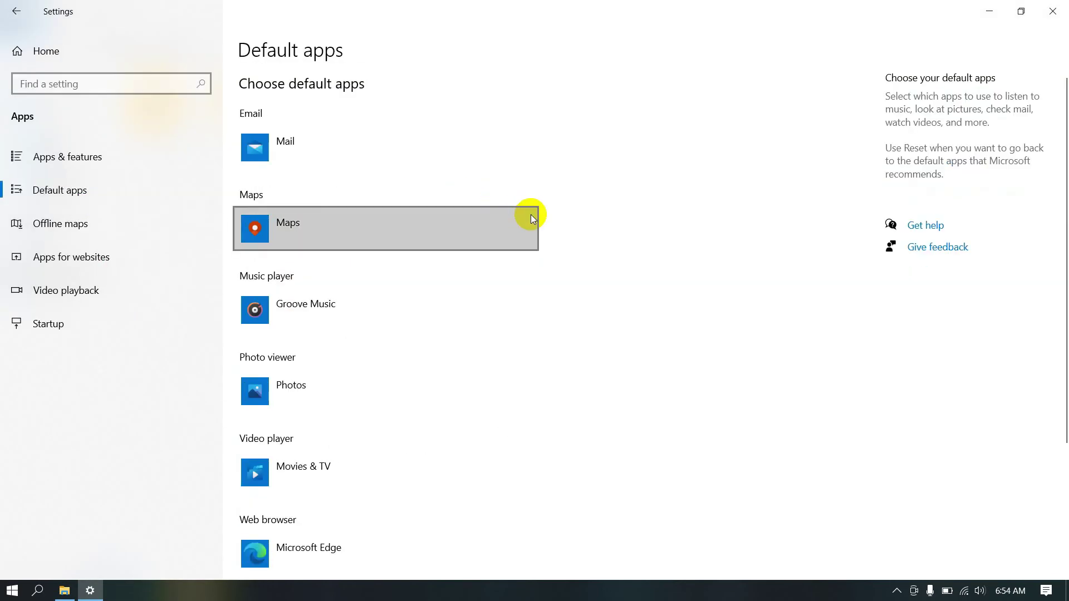
{"action": "scroll", "coordinate": [532, 218], "scroll_direction": "down", "scroll_amount": 3}
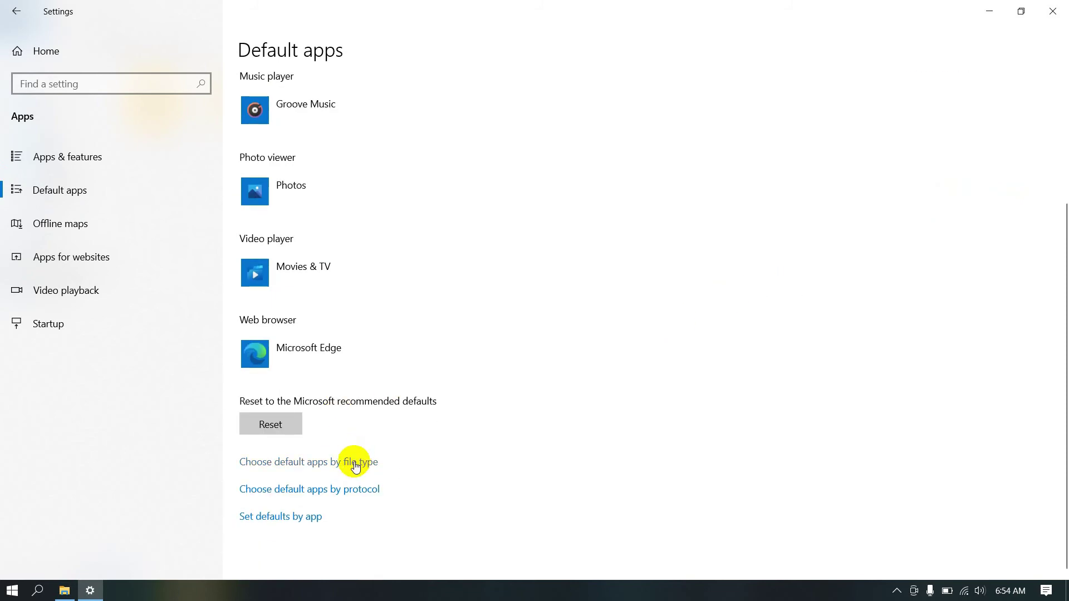
{"action": "left_click", "coordinate": [354, 462]}
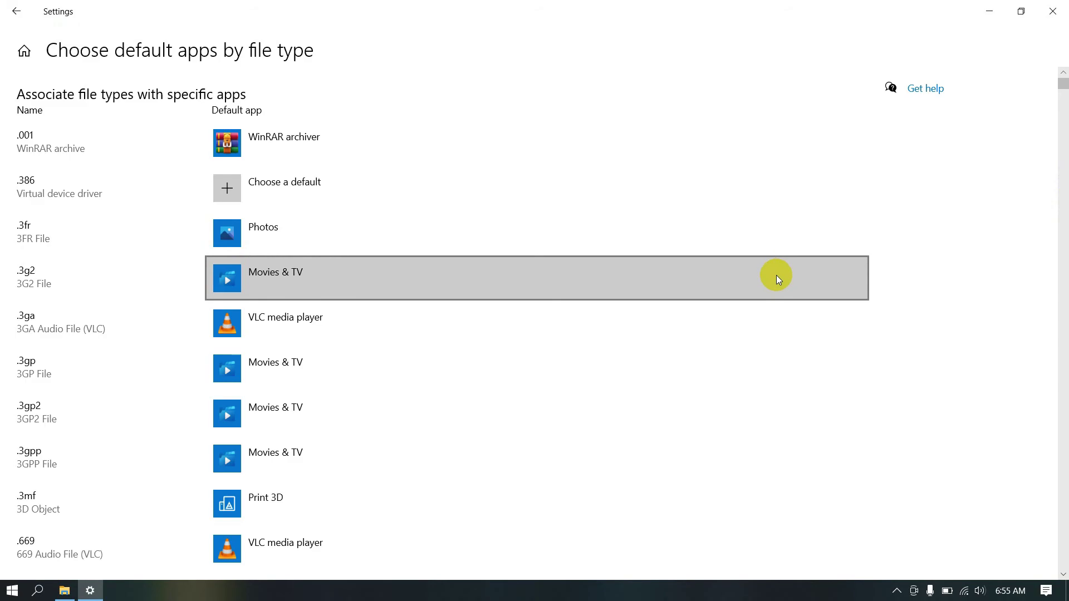
- Find the .pdf entry in the file type list, set its default app to Adobe Acrobat DC, and close Settings
{"action": "scroll", "coordinate": [185, 428], "scroll_direction": "down", "scroll_amount": 10}
{"action": "scroll", "coordinate": [105, 456], "scroll_direction": "down", "scroll_amount": 15}
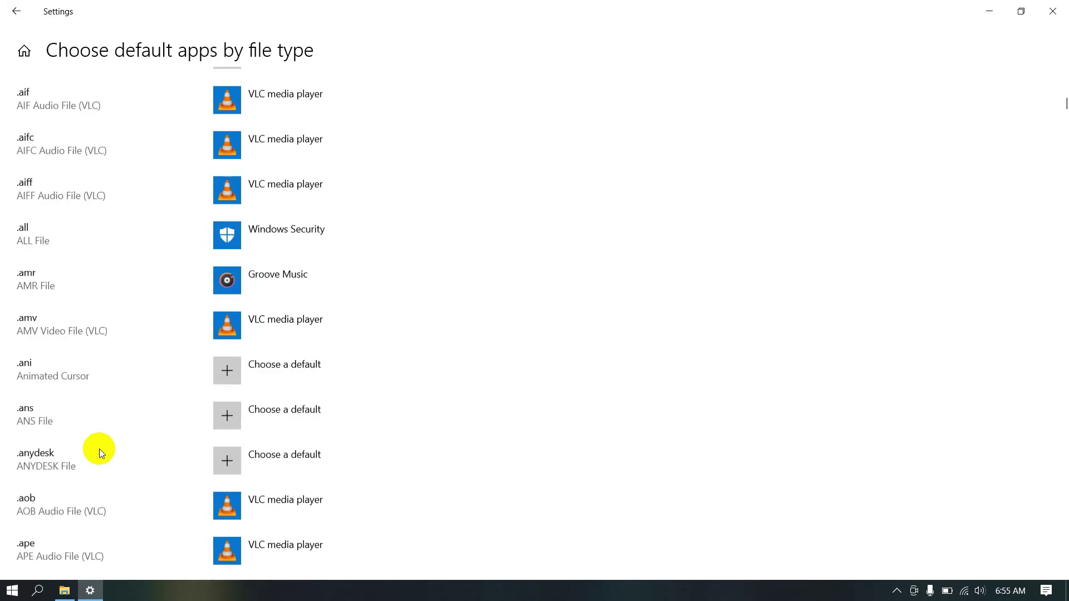
{"action": "left_click_drag", "start_coordinate": [1065, 107], "coordinate": [1065, 361]}
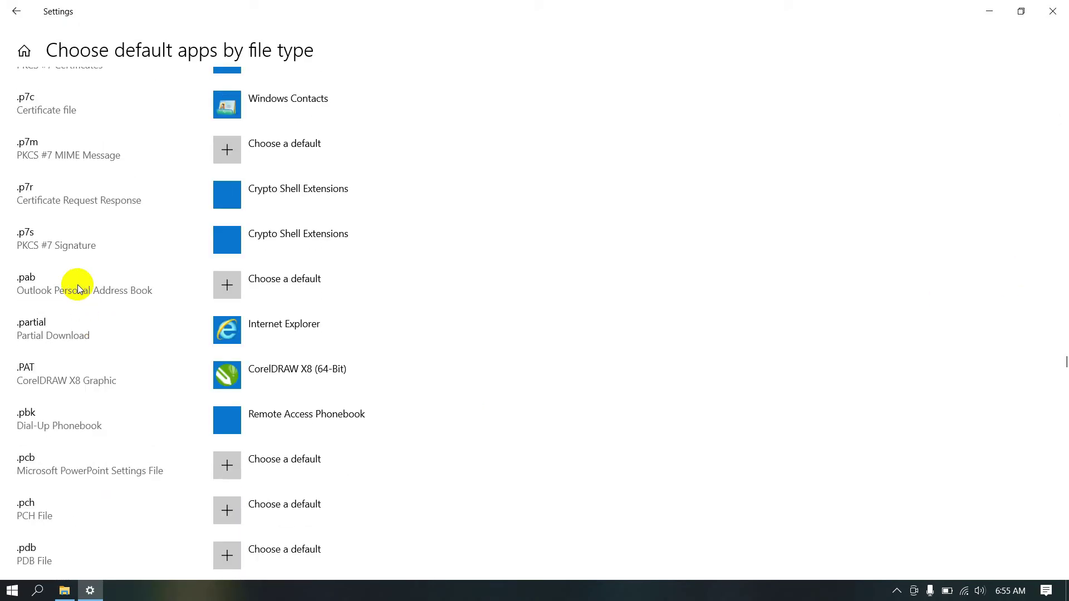
{"action": "scroll", "coordinate": [77, 284], "scroll_direction": "up", "scroll_amount": 3}
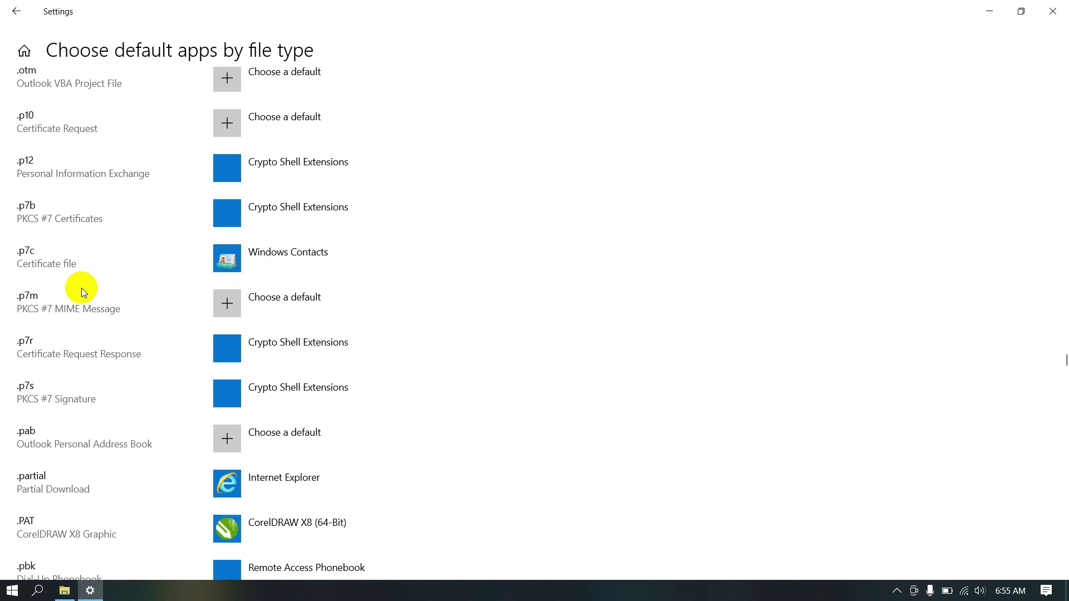
{"action": "scroll", "coordinate": [81, 288], "scroll_direction": "down", "scroll_amount": 8}
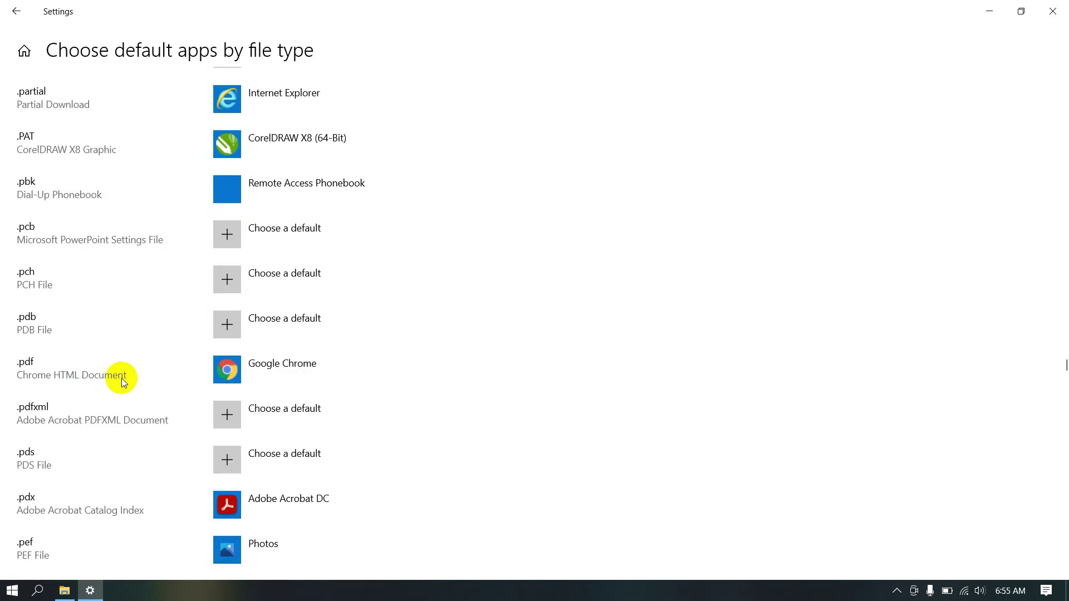
{"action": "left_click", "coordinate": [234, 378]}
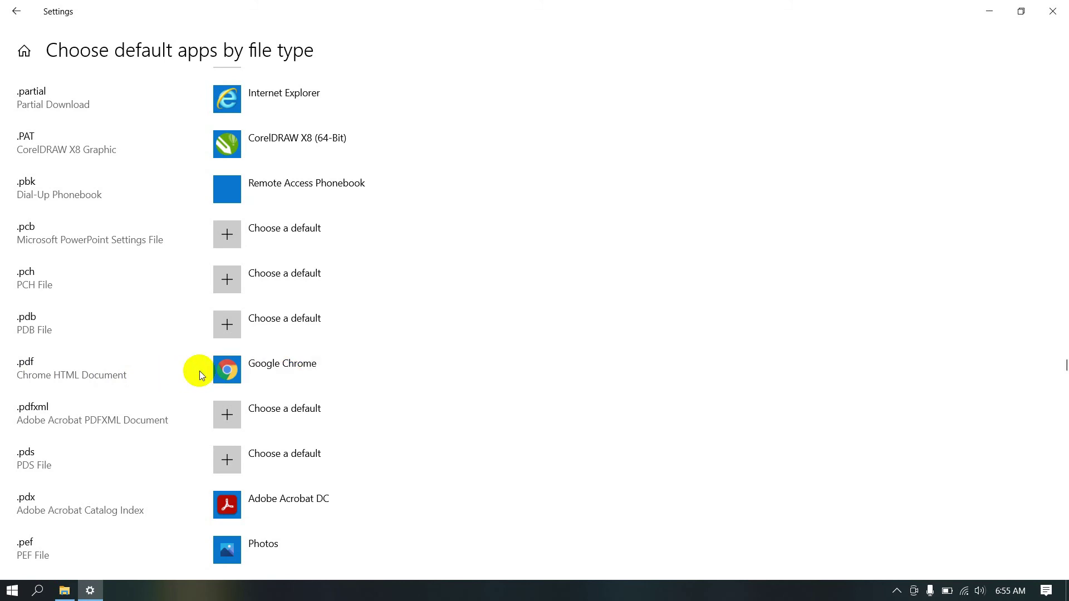
{"action": "left_click", "coordinate": [251, 382]}
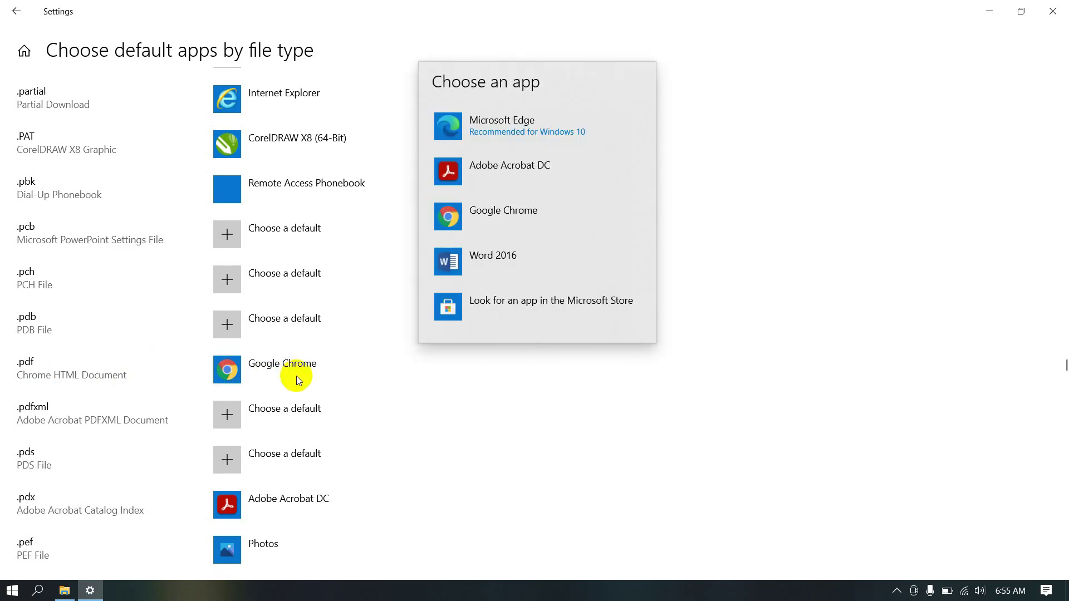
{"action": "left_click", "coordinate": [504, 177]}
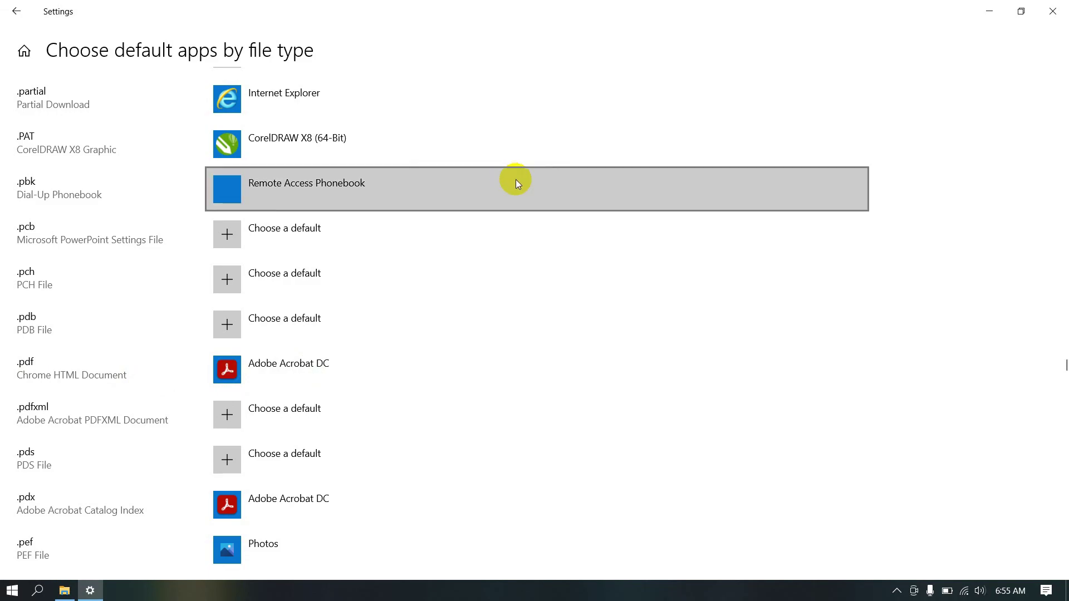
{"action": "left_click", "coordinate": [1053, 11]}
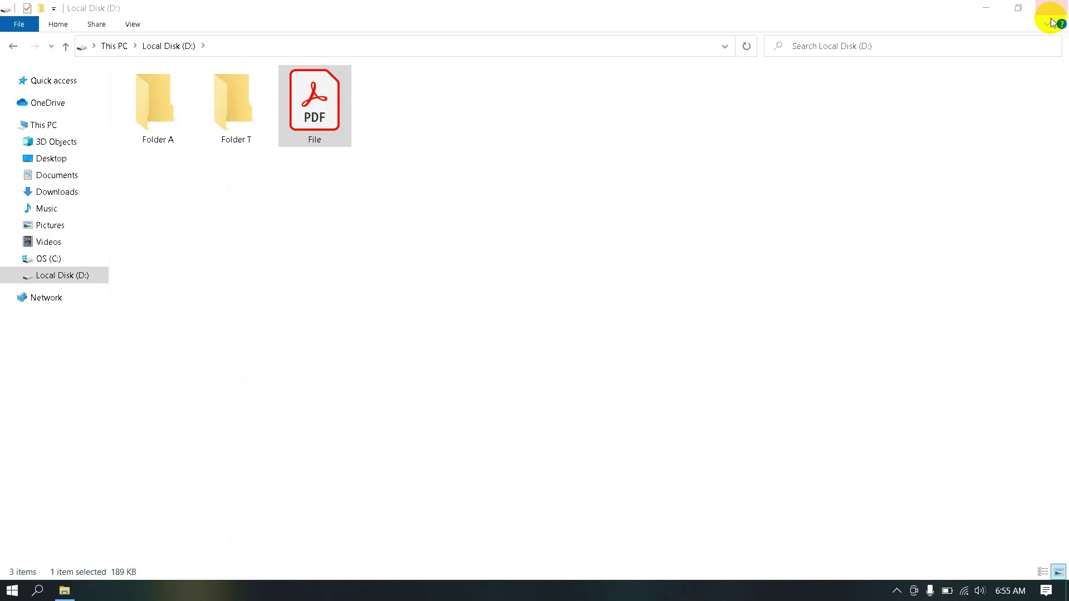
{"action": "right_click", "coordinate": [358, 218]}
{"action": "key", "text": "Escape"}
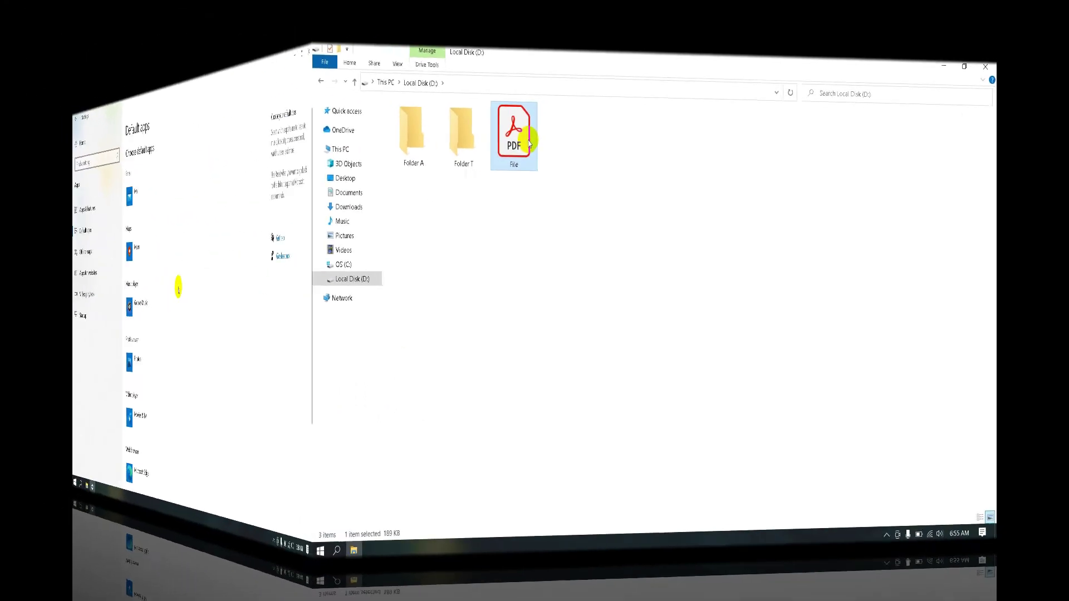